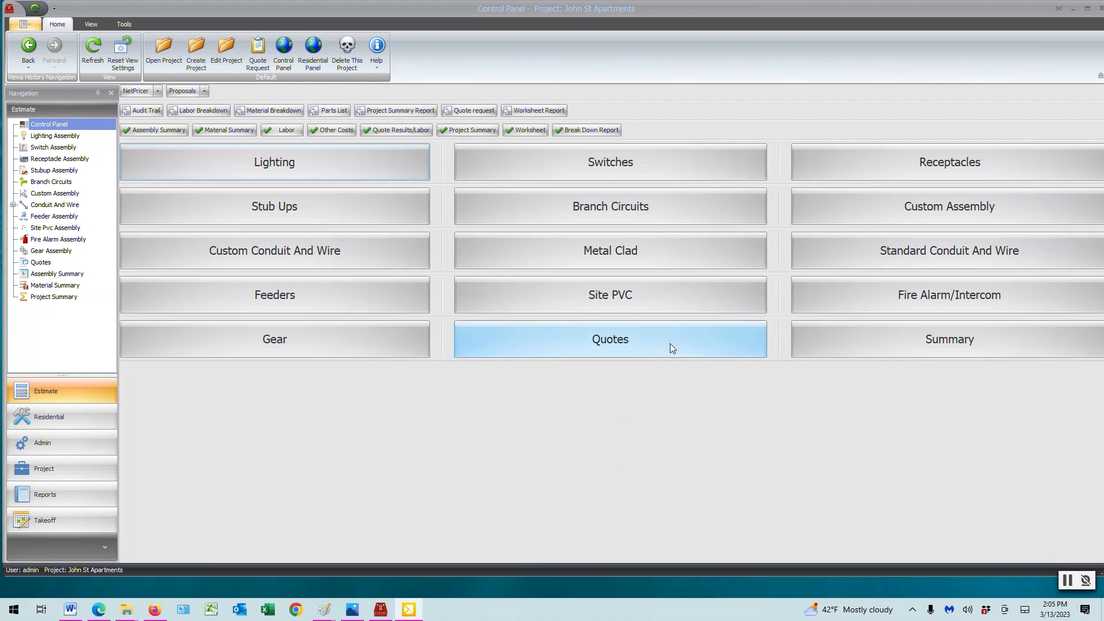
- Open the assembly details of Lighting Assembly UNIT A to review its job phase and items, and return to the Control Panel
{"action": "left_click", "coordinate": [256, 166]}
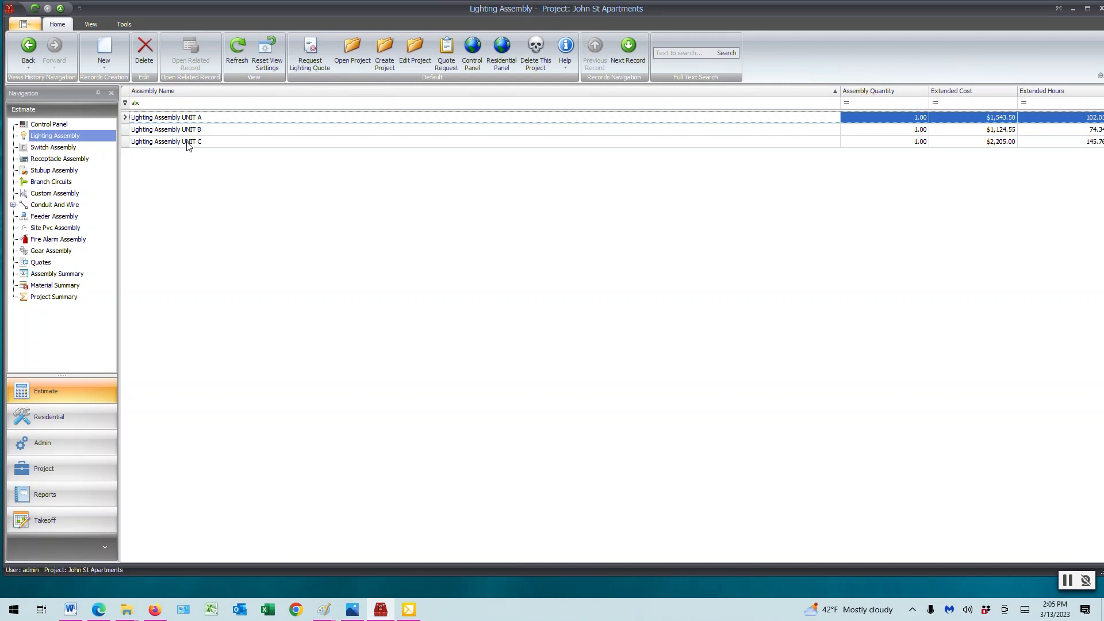
{"action": "double_click", "coordinate": [180, 118]}
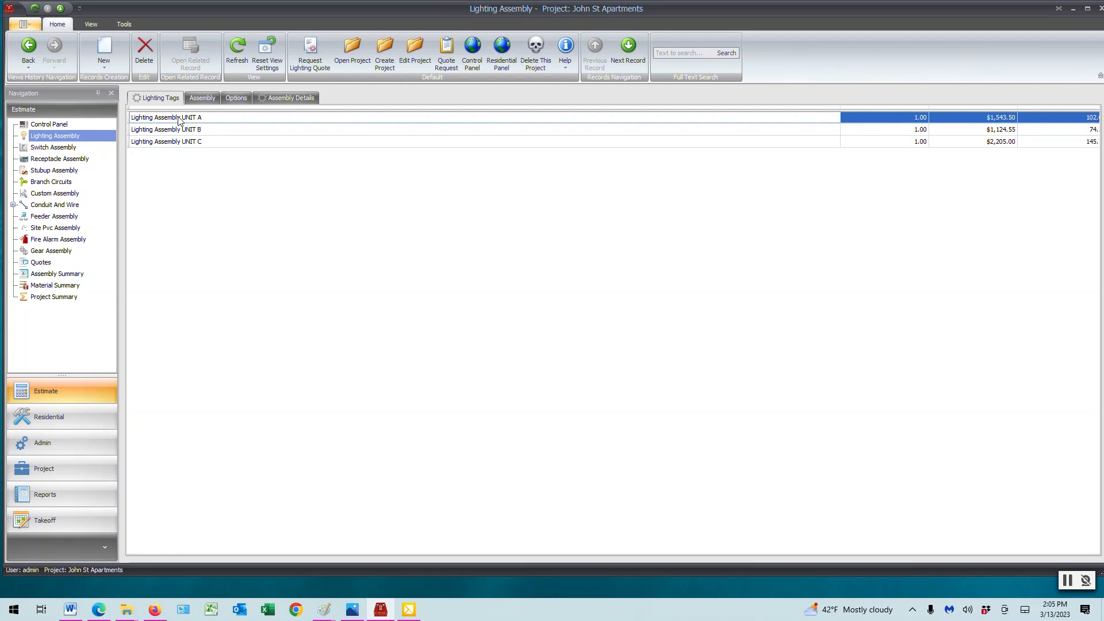
{"action": "left_click", "coordinate": [293, 102]}
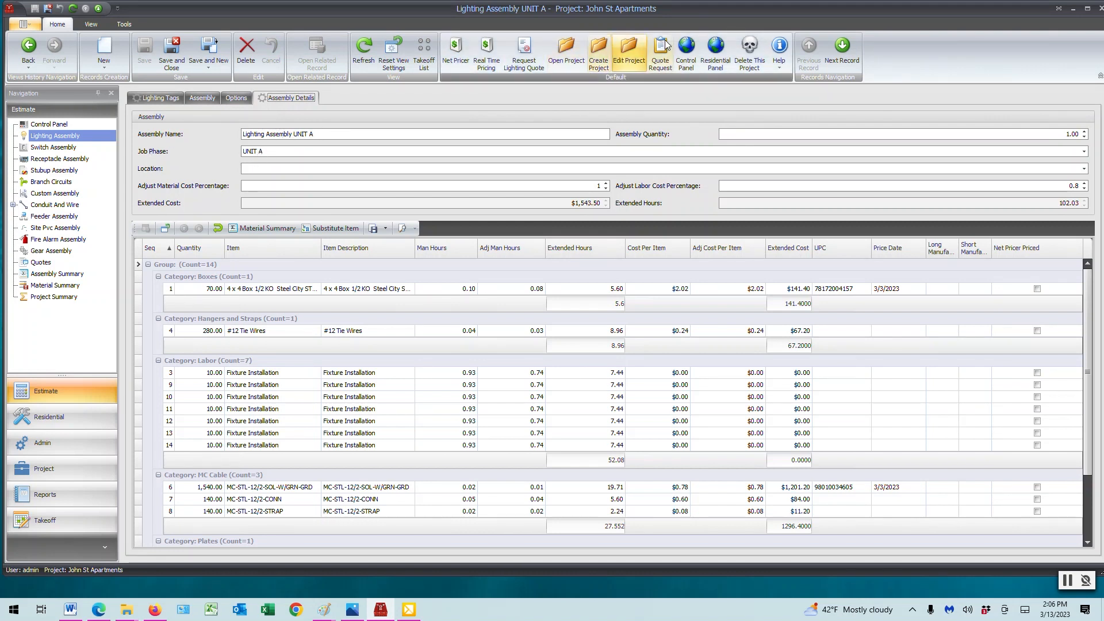
{"action": "left_click", "coordinate": [686, 53]}
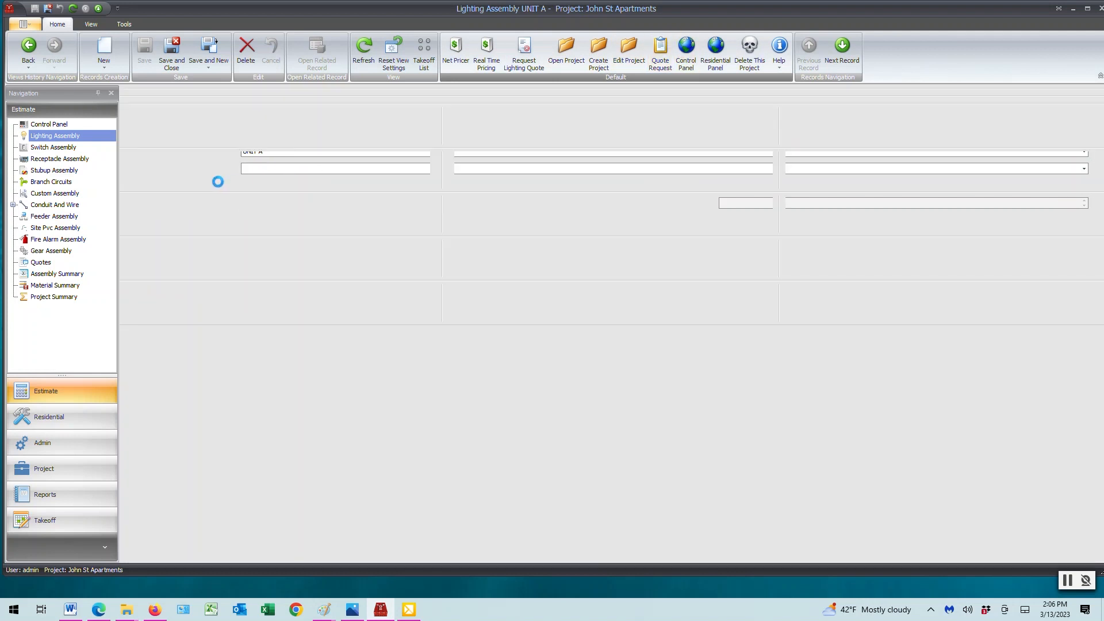
- Open the project's Material Summary and filter the Job Phase column to show only UNIT A
{"action": "left_click", "coordinate": [45, 285]}
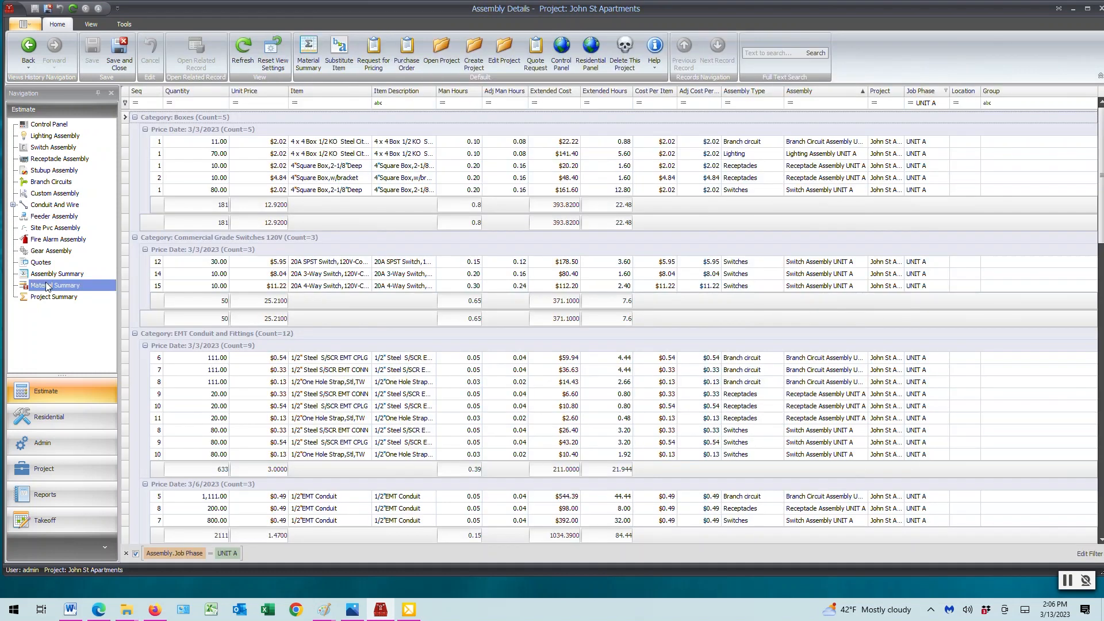
{"action": "left_click", "coordinate": [945, 91]}
{"action": "left_click", "coordinate": [957, 133]}
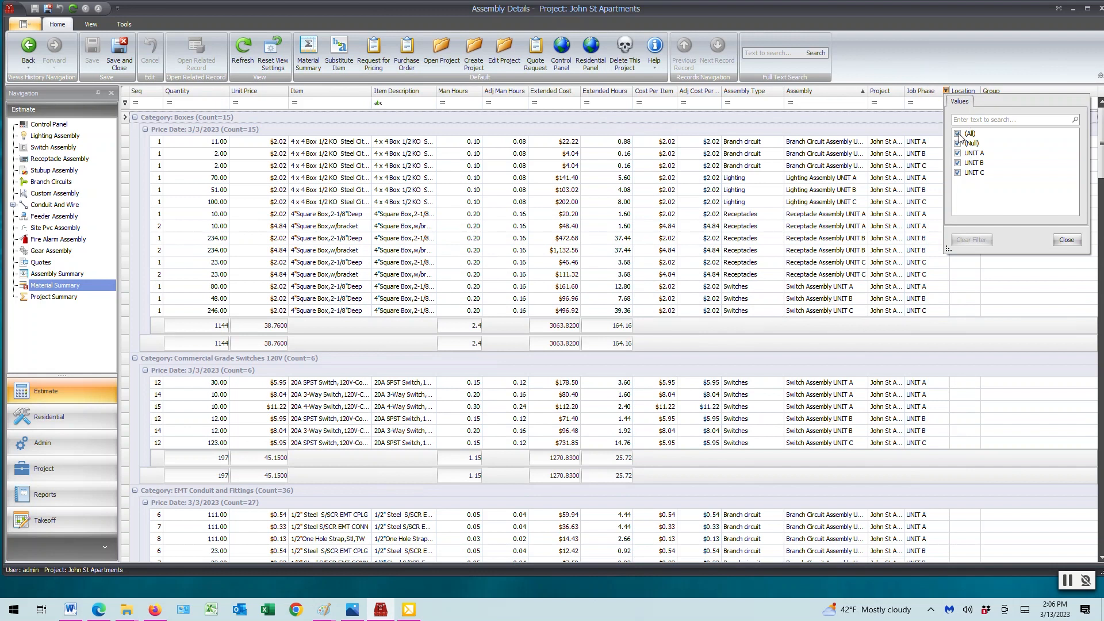
{"action": "left_click", "coordinate": [957, 153]}
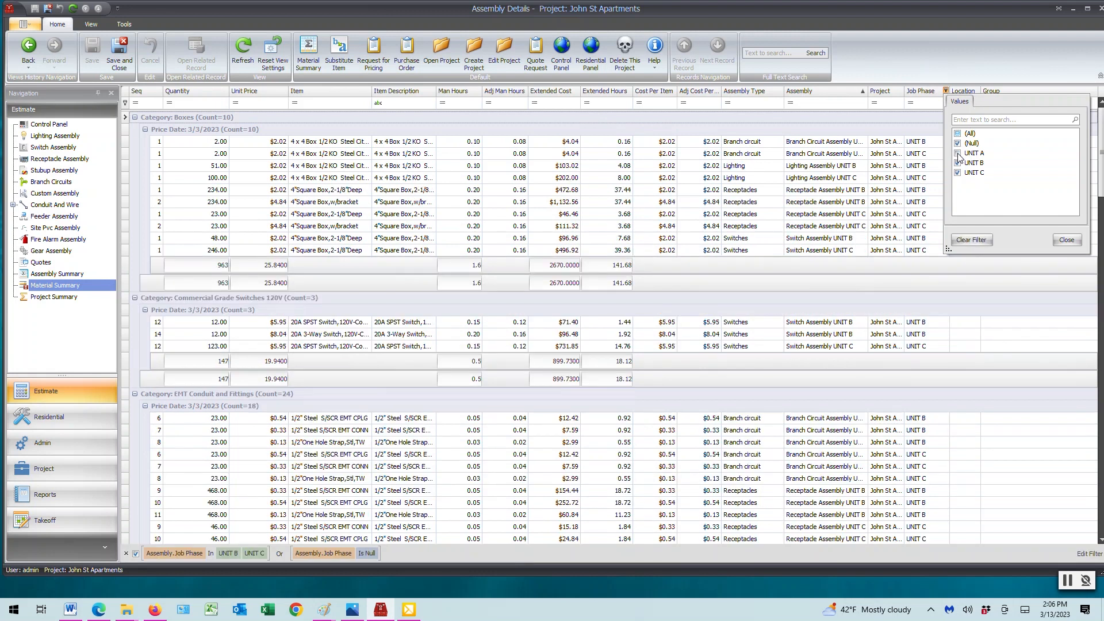
{"action": "left_click", "coordinate": [957, 144]}
{"action": "left_click", "coordinate": [957, 172]}
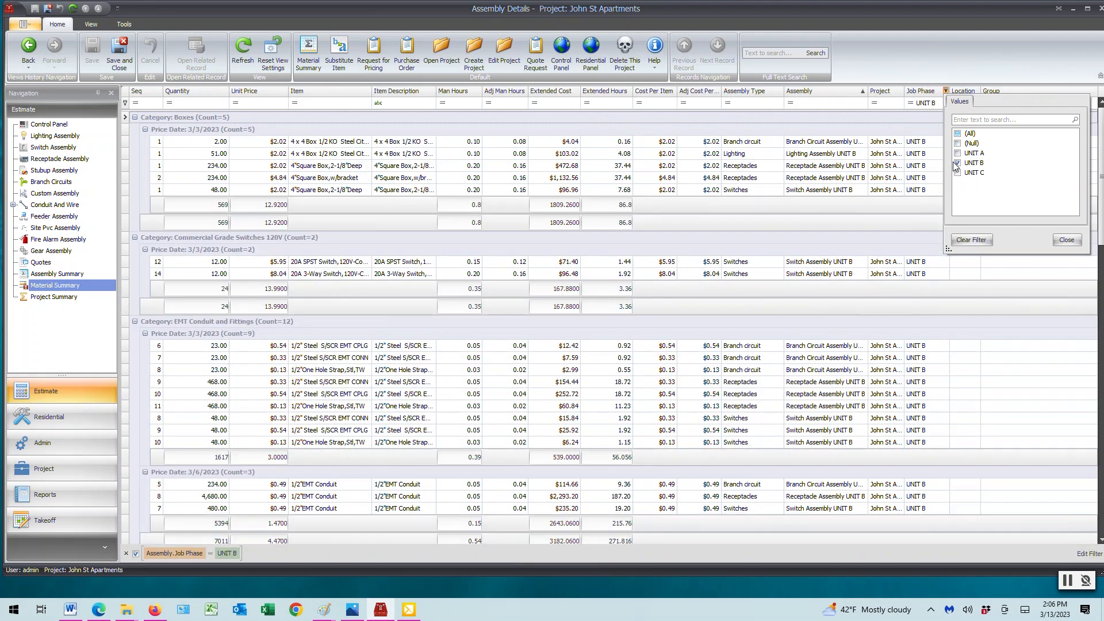
{"action": "left_click", "coordinate": [957, 163]}
{"action": "left_click", "coordinate": [958, 153]}
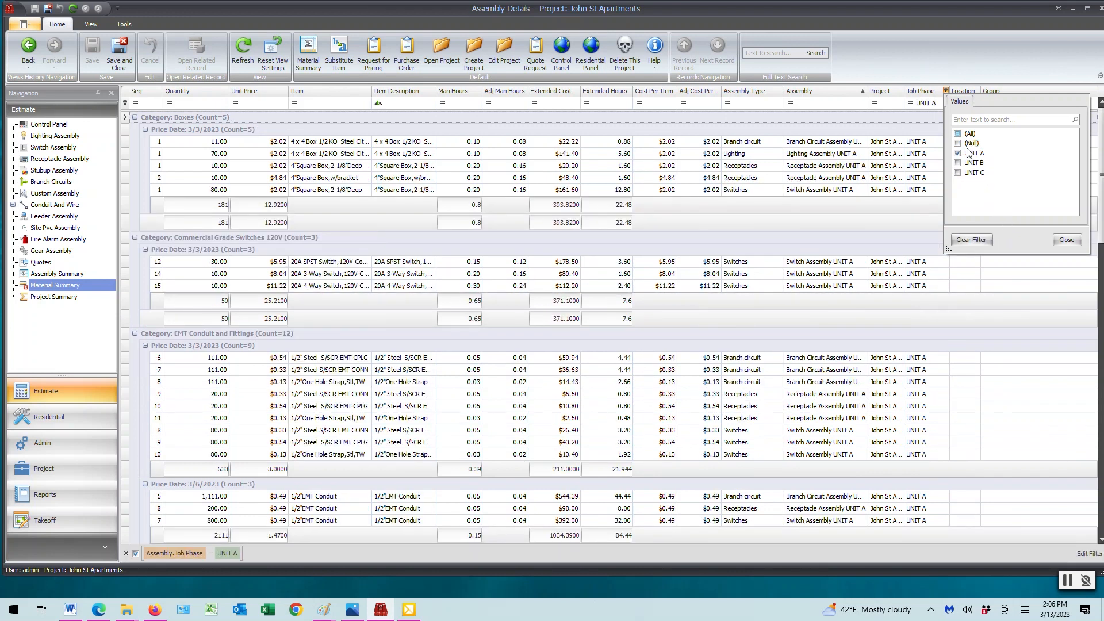
{"action": "left_click", "coordinate": [980, 274]}
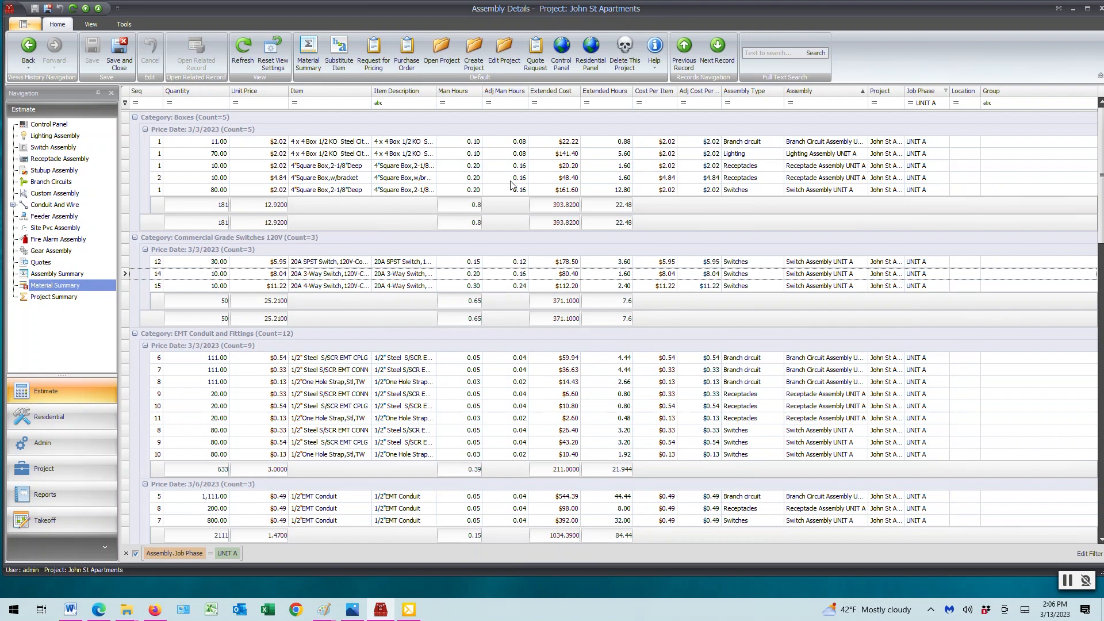
- Look over the filtered material list and its available export formats, and switch to the Assembly Details unit A workbook in Excel
{"action": "scroll", "coordinate": [137, 146], "scroll_direction": "down", "scroll_amount": 4}
{"action": "scroll", "coordinate": [130, 150], "scroll_direction": "up", "scroll_amount": 4}
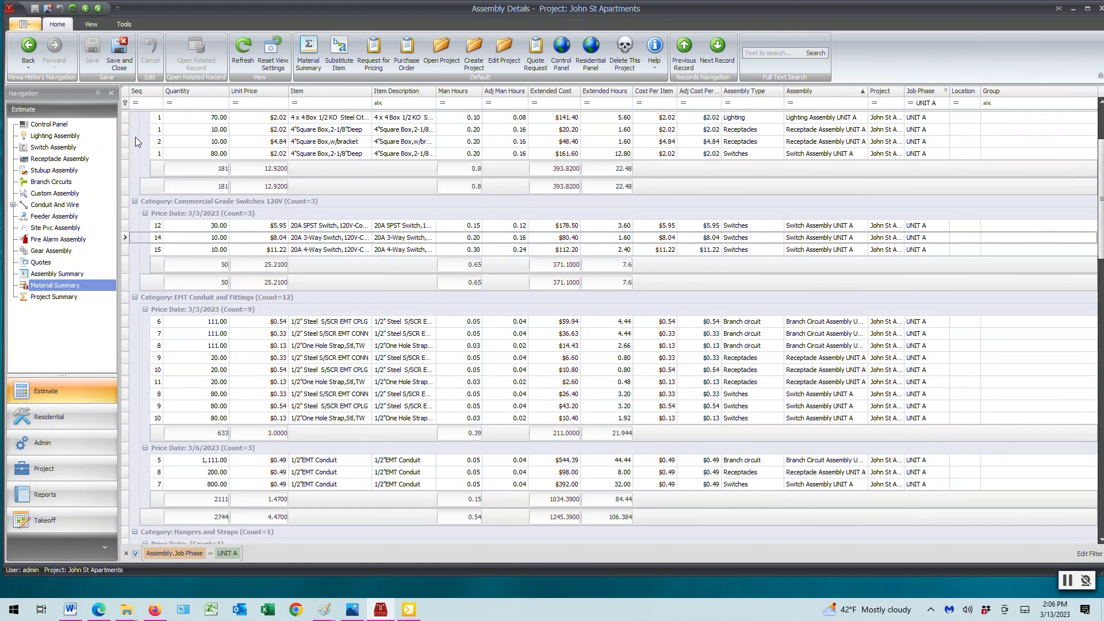
{"action": "left_click", "coordinate": [25, 25]}
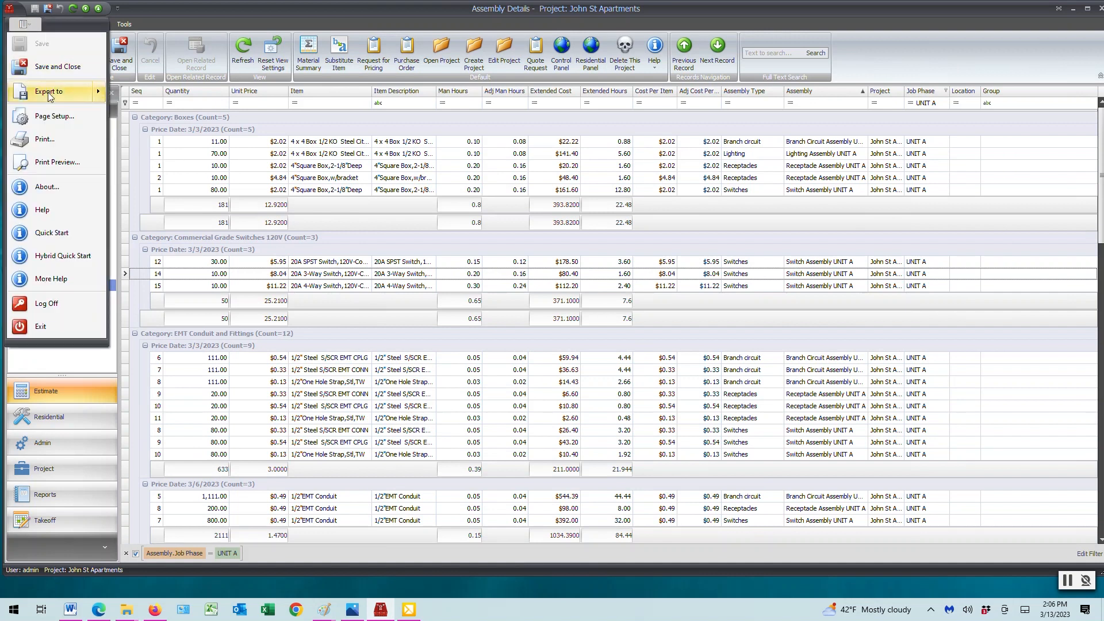
{"action": "mouse_move", "coordinate": [50, 96]}
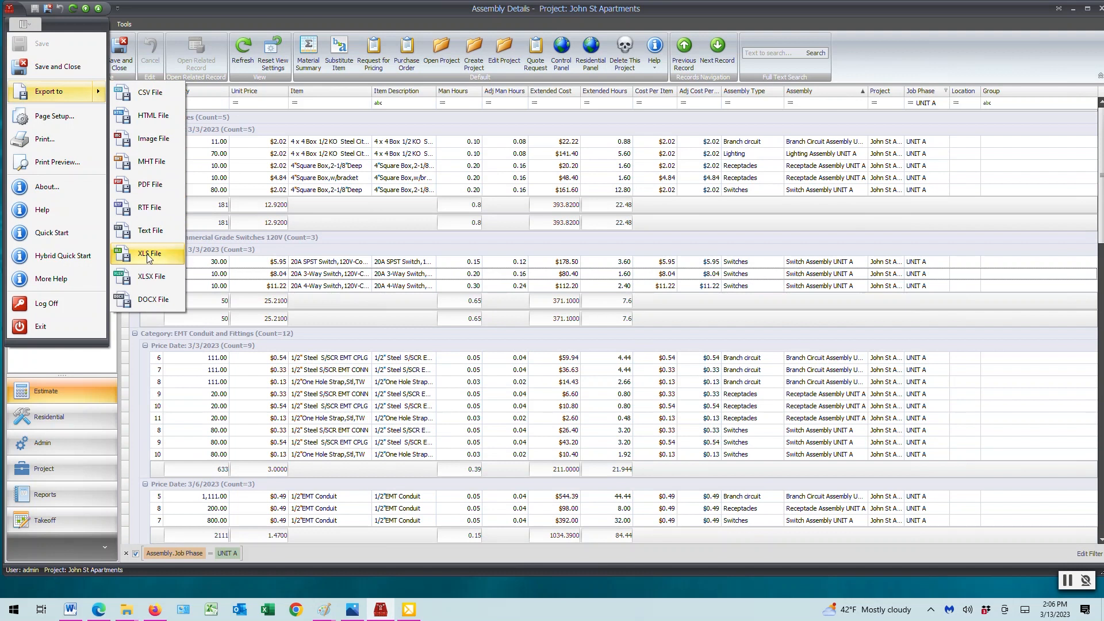
{"action": "left_click", "coordinate": [1073, 9]}
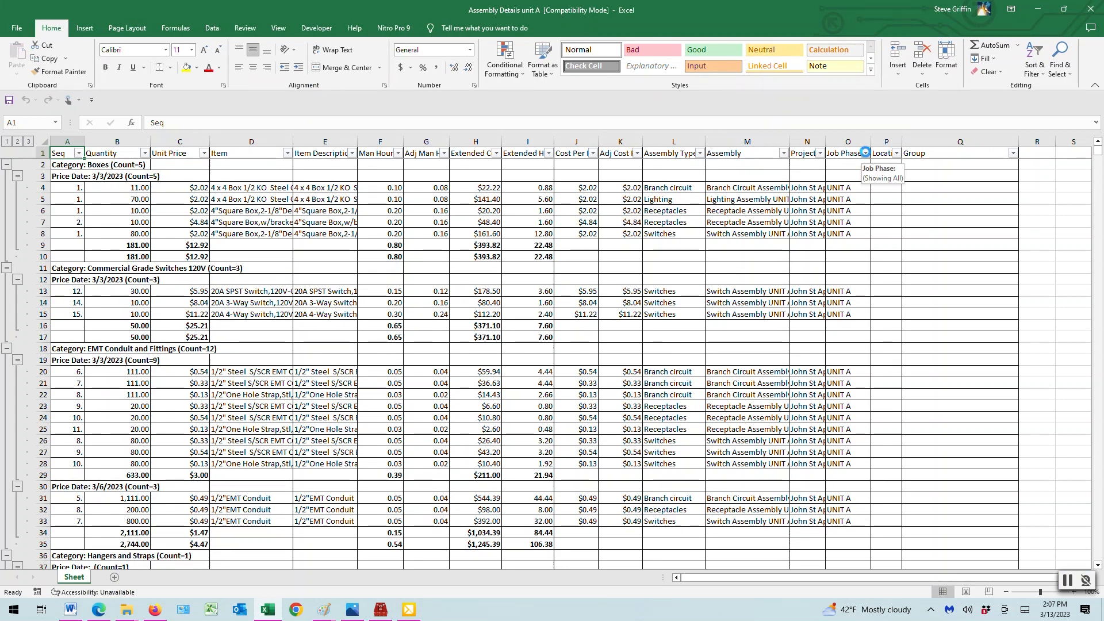
- Filter the Job Phase column to exclude blanks so that only the UNIT A rows are listed
{"action": "left_click", "coordinate": [865, 153]}
{"action": "left_click", "coordinate": [751, 300]}
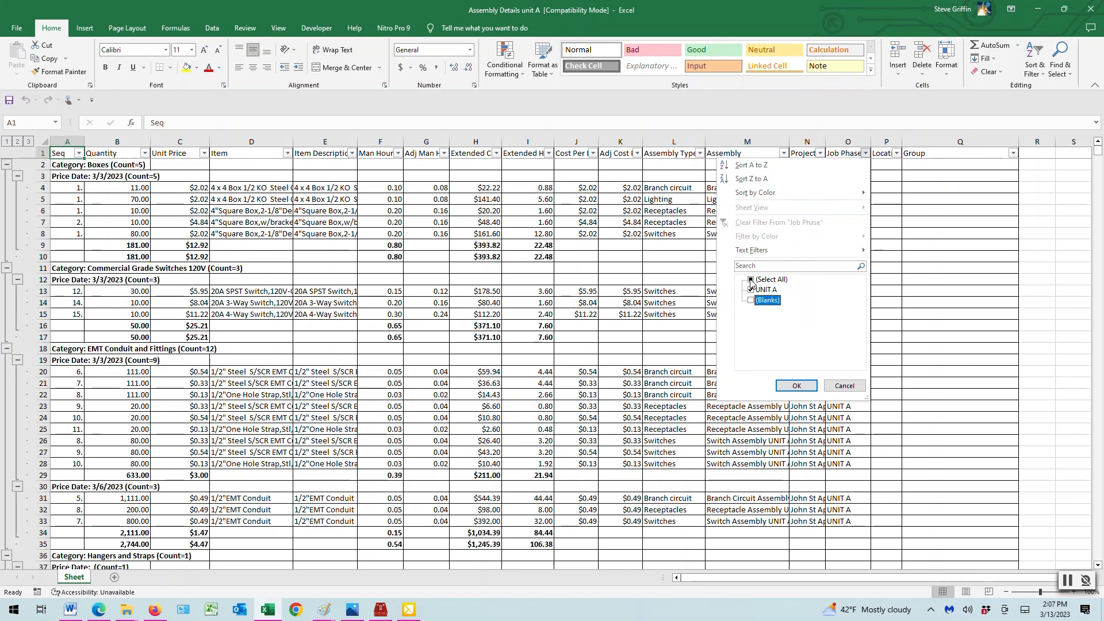
{"action": "left_click", "coordinate": [796, 386]}
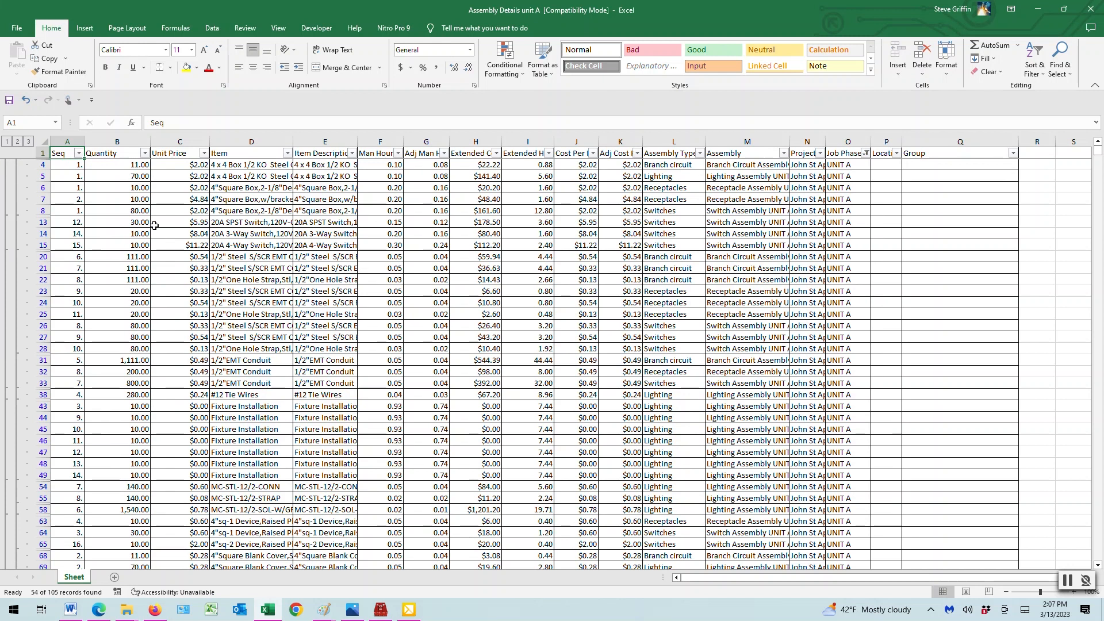
{"action": "scroll", "coordinate": [442, 430], "scroll_direction": "down", "scroll_amount": 9}
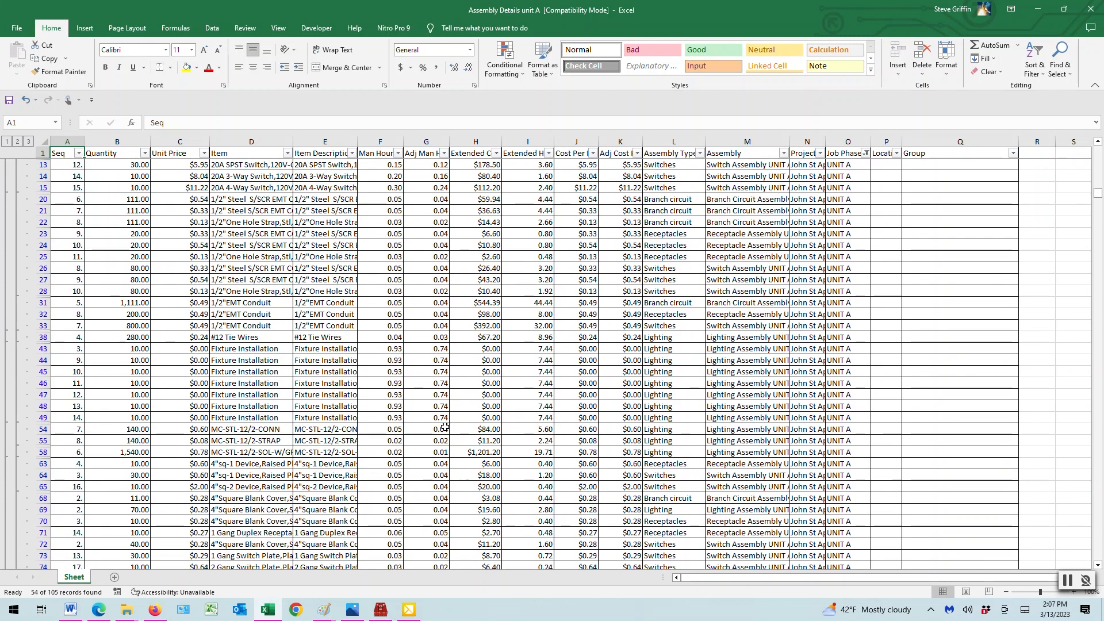
{"action": "scroll", "coordinate": [442, 430], "scroll_direction": "up", "scroll_amount": 9}
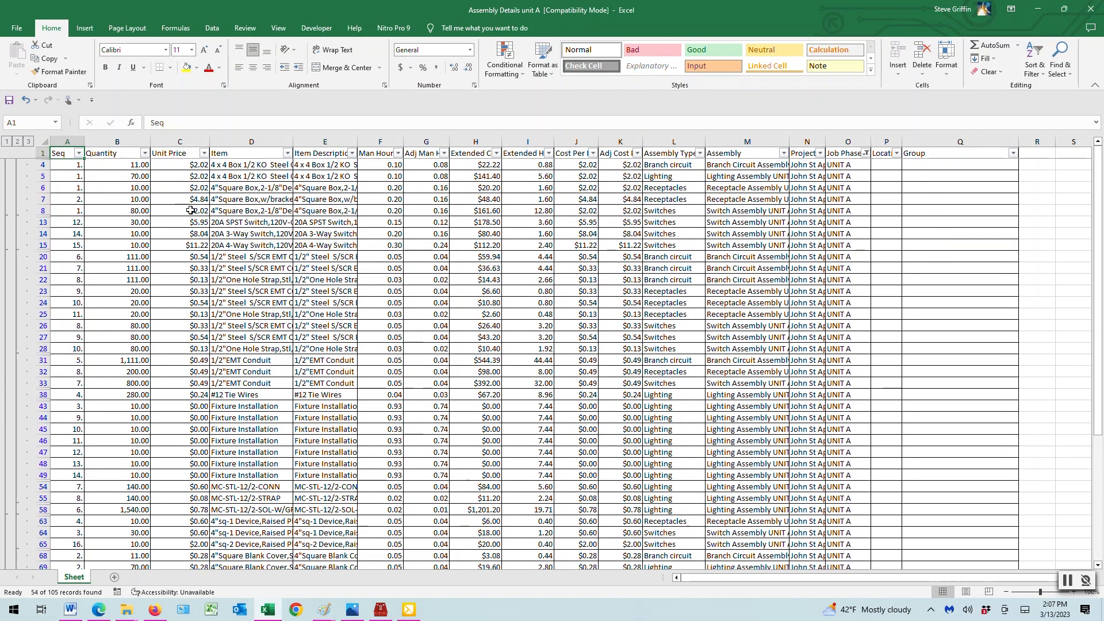
- Highlight the row 4 cells of Quantity, Item Description, Extended Cost, Extended Hours and Assembly Type in yellow, including the Extended Cost header
{"action": "left_click", "coordinate": [119, 165]}
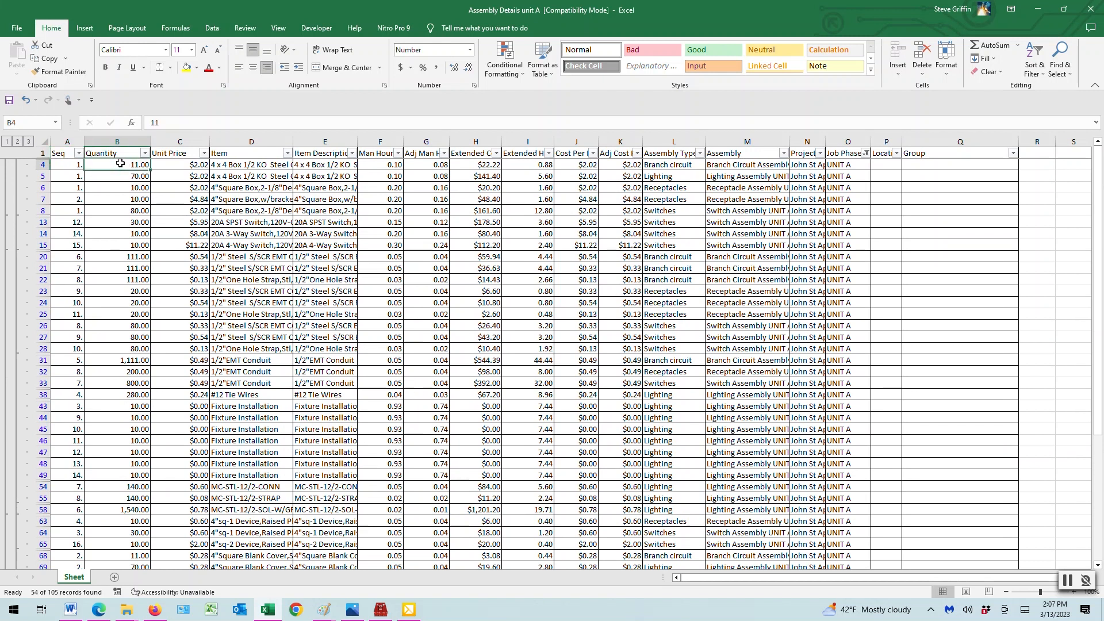
{"action": "left_click", "coordinate": [188, 68]}
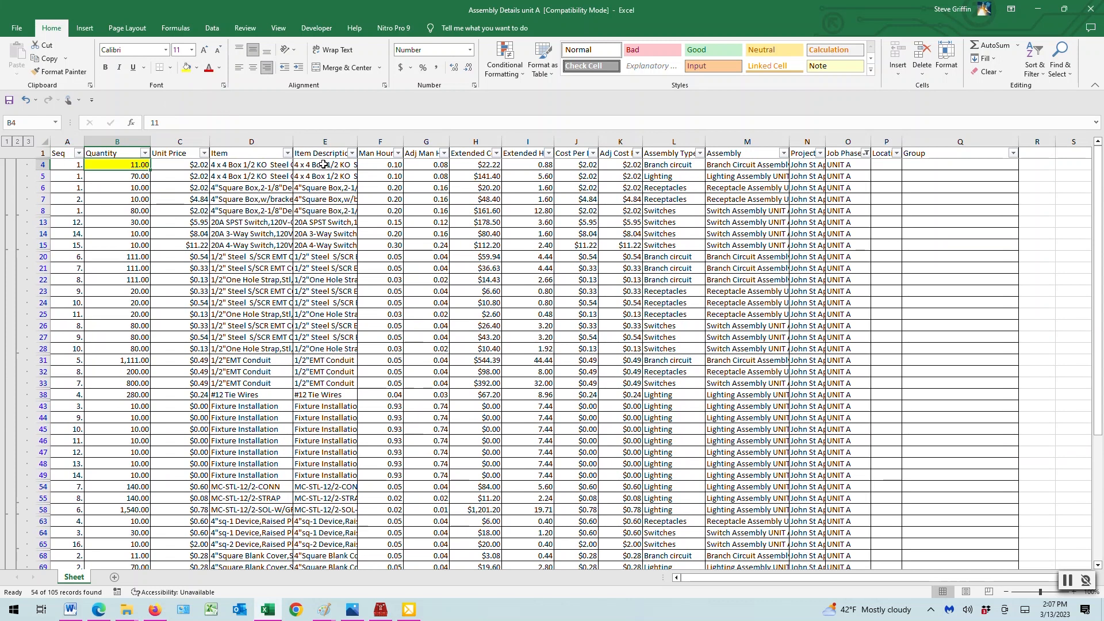
{"action": "left_click", "coordinate": [324, 165]}
{"action": "left_click", "coordinate": [188, 67]}
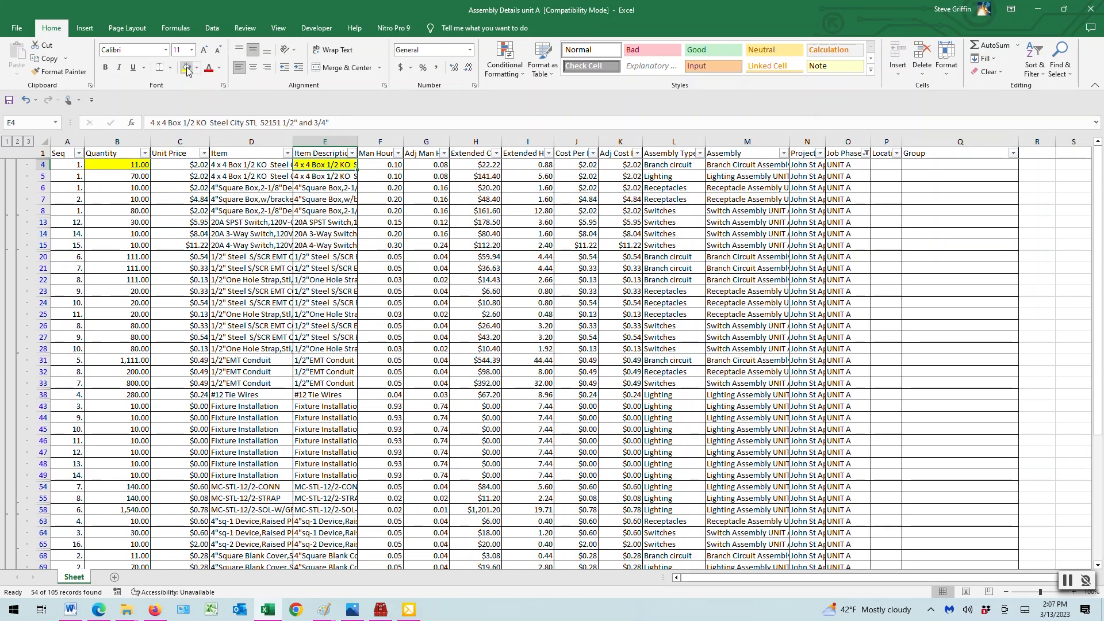
{"action": "left_click", "coordinate": [474, 167]}
{"action": "left_click", "coordinate": [186, 67]}
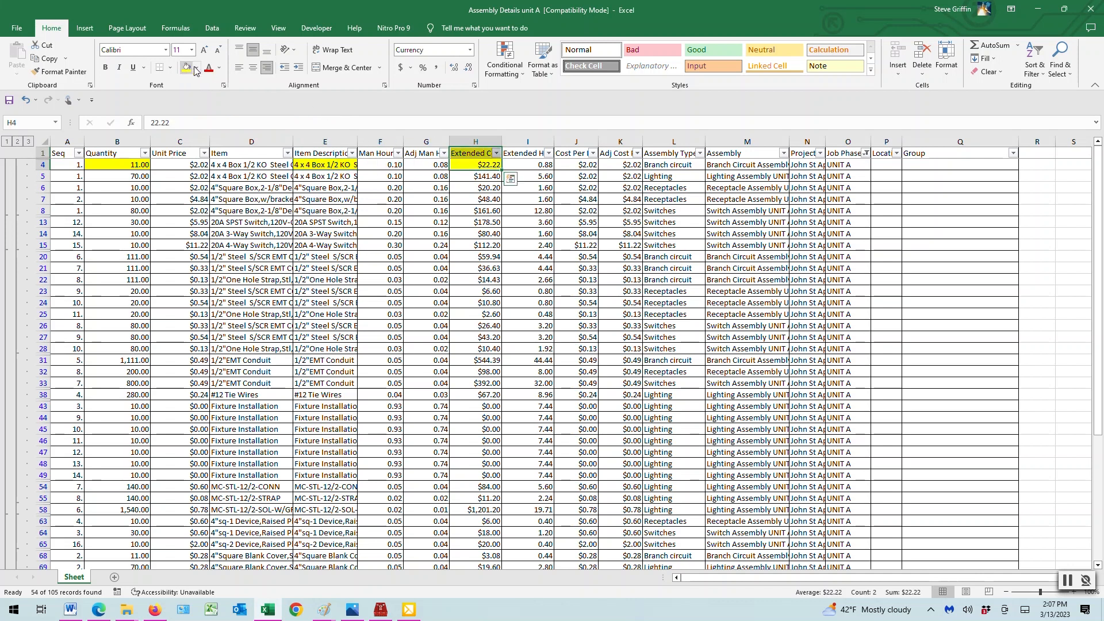
{"action": "left_click", "coordinate": [519, 166]}
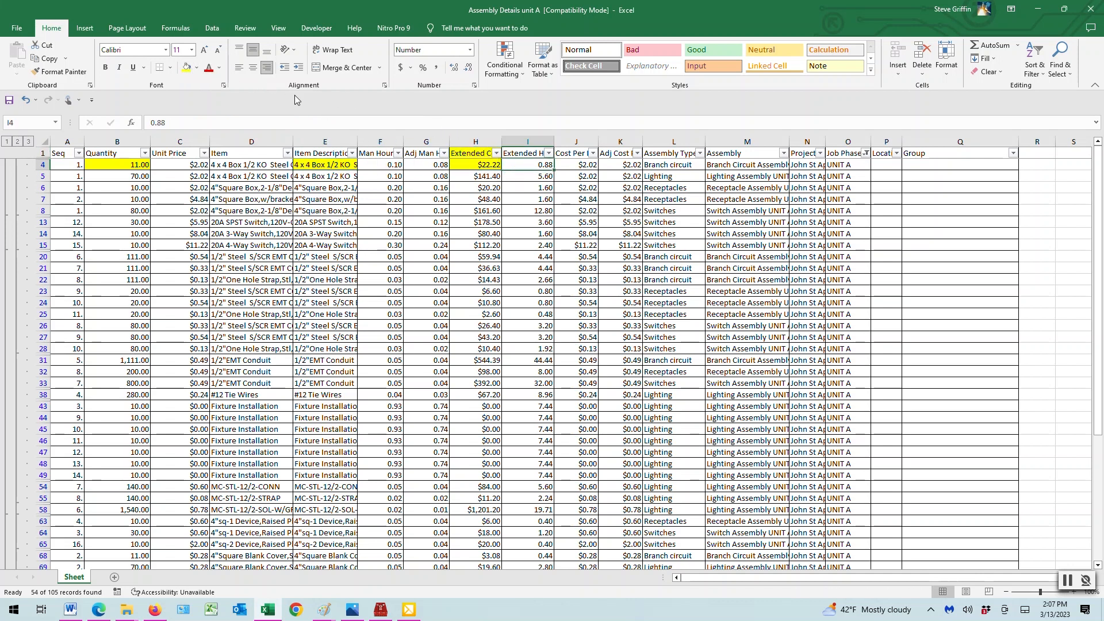
{"action": "left_click", "coordinate": [186, 68]}
{"action": "left_click", "coordinate": [671, 166]}
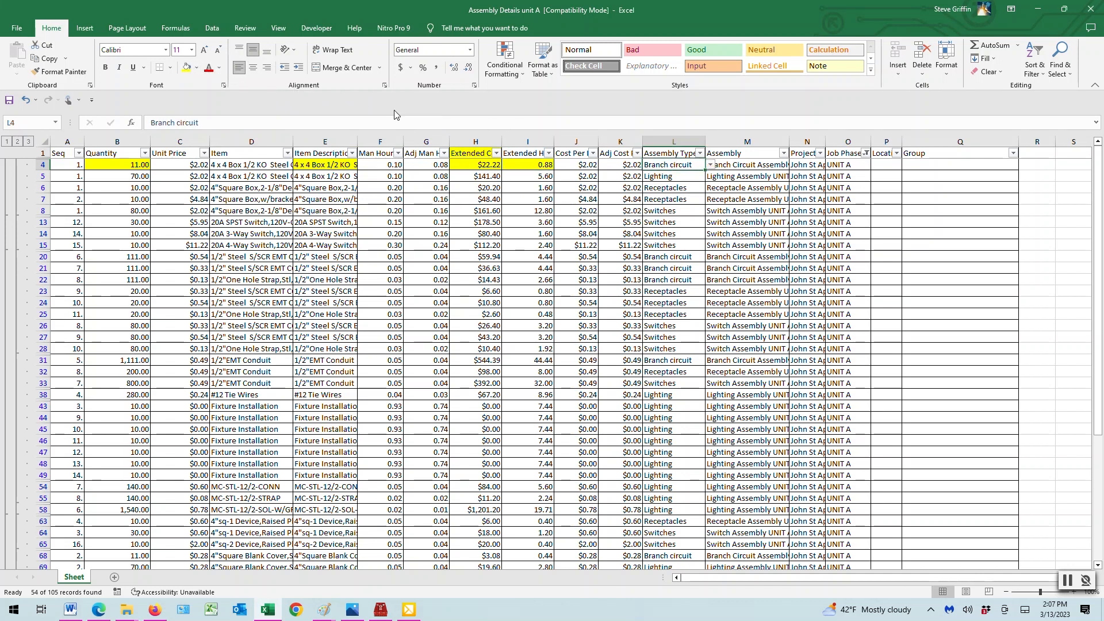
{"action": "left_click", "coordinate": [187, 68]}
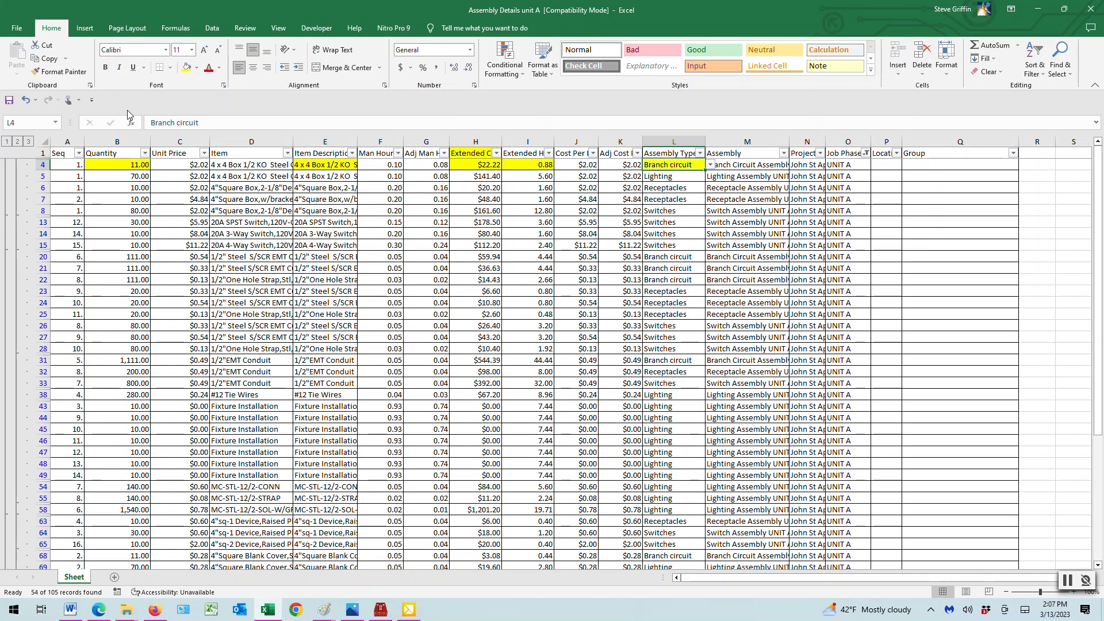
- Delete the Seq, Unit Price and Item columns from the sheet
{"action": "right_click", "coordinate": [63, 141]}
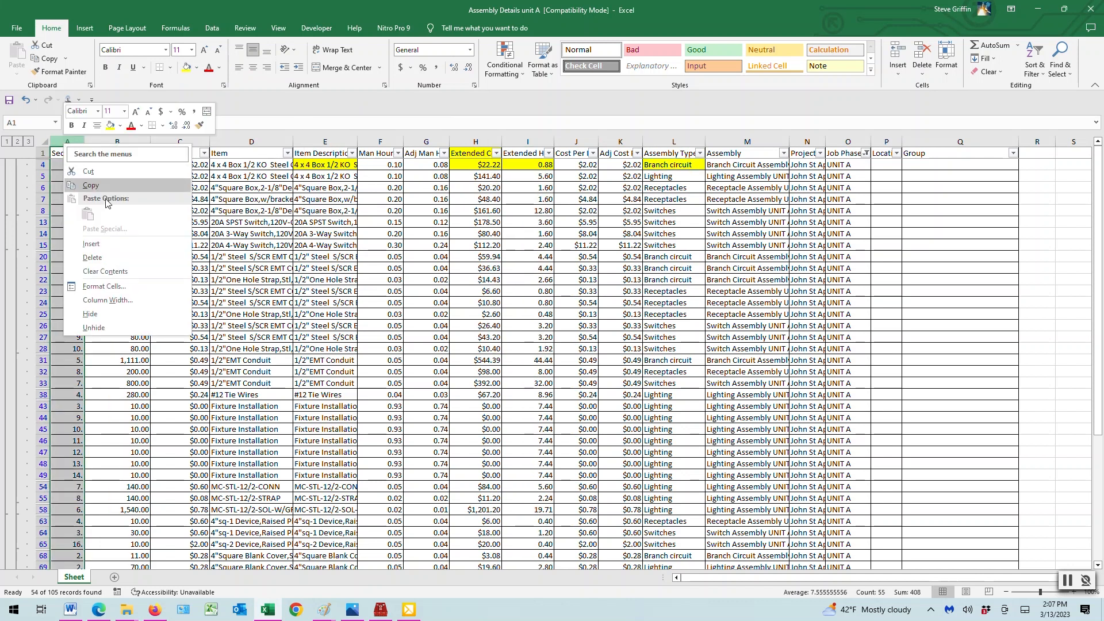
{"action": "left_click", "coordinate": [92, 260]}
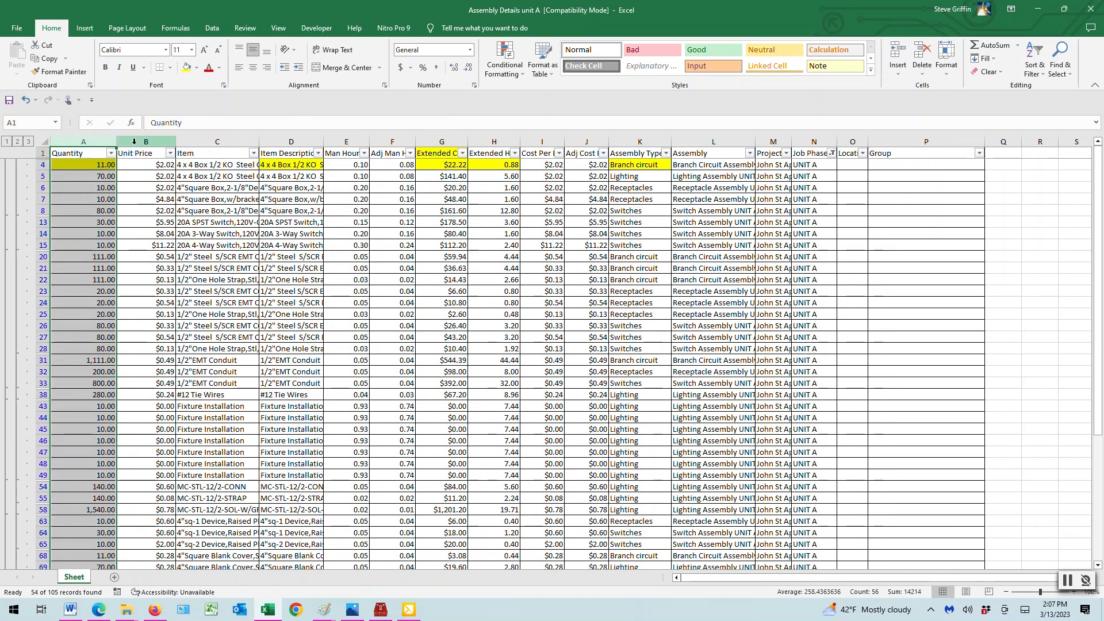
{"action": "right_click", "coordinate": [138, 144]}
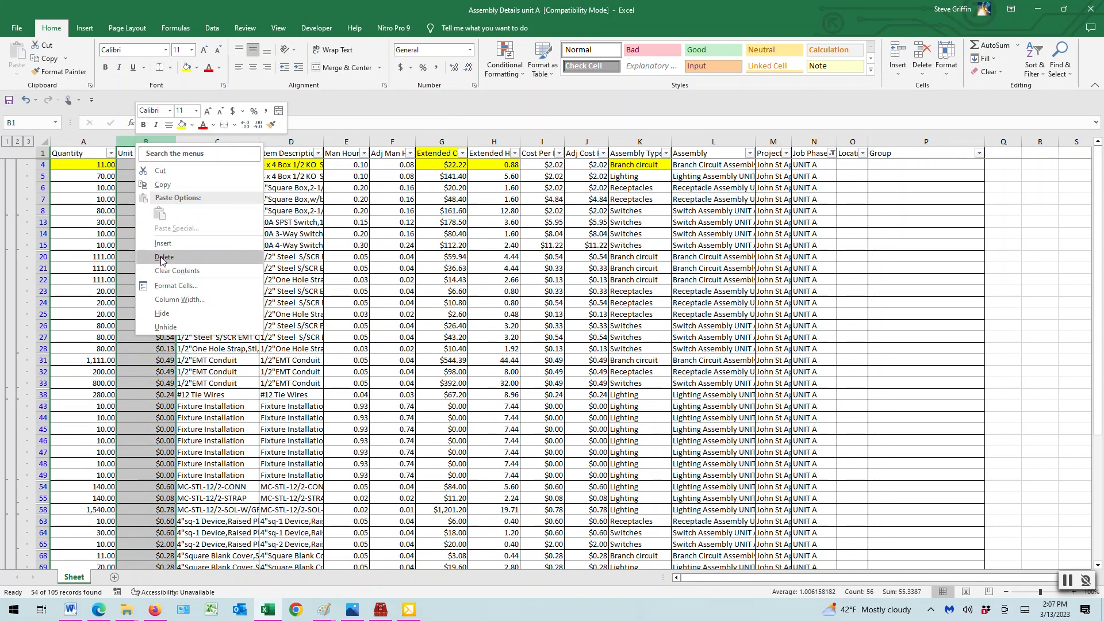
{"action": "left_click", "coordinate": [161, 258]}
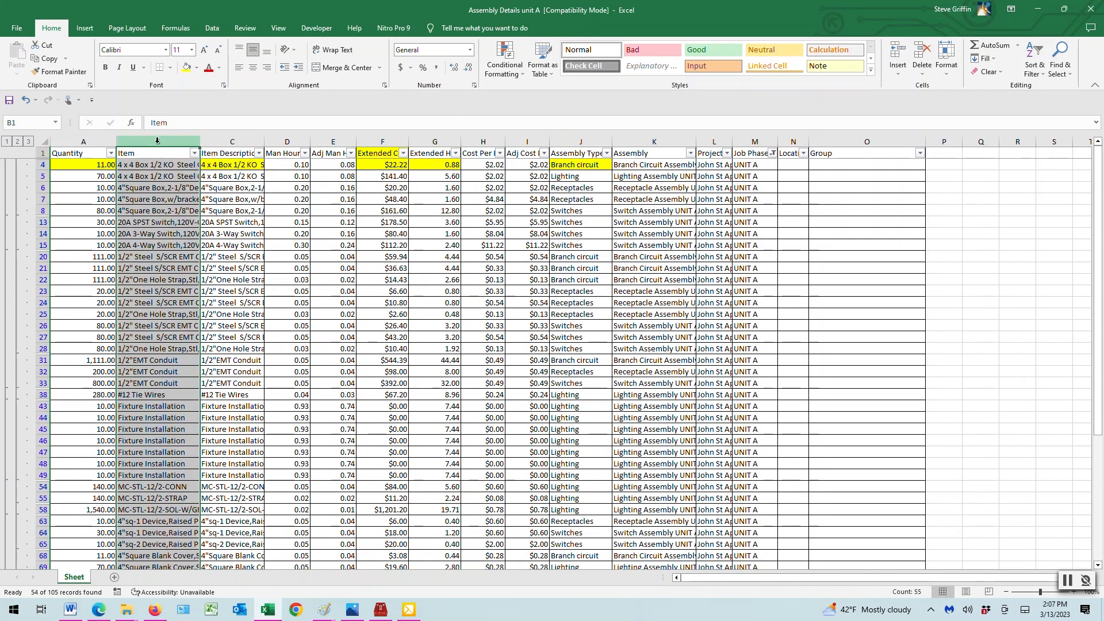
{"action": "right_click", "coordinate": [157, 141]}
{"action": "left_click", "coordinate": [184, 257]}
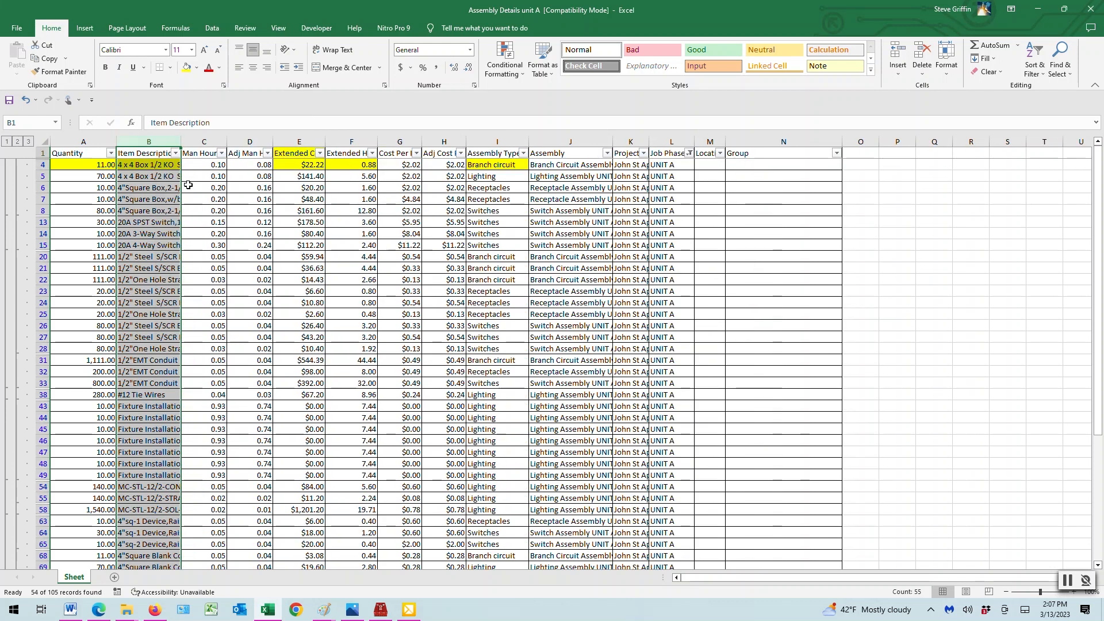
- Delete the Man Hours and Adj Man Hours columns from the sheet
{"action": "right_click", "coordinate": [204, 143]}
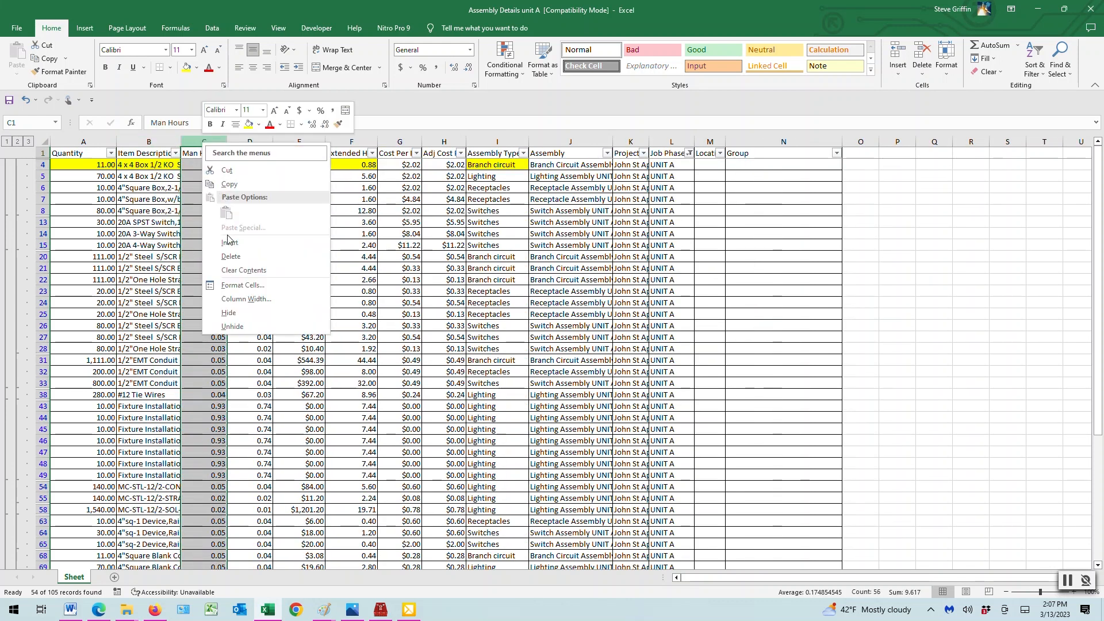
{"action": "left_click", "coordinate": [231, 256]}
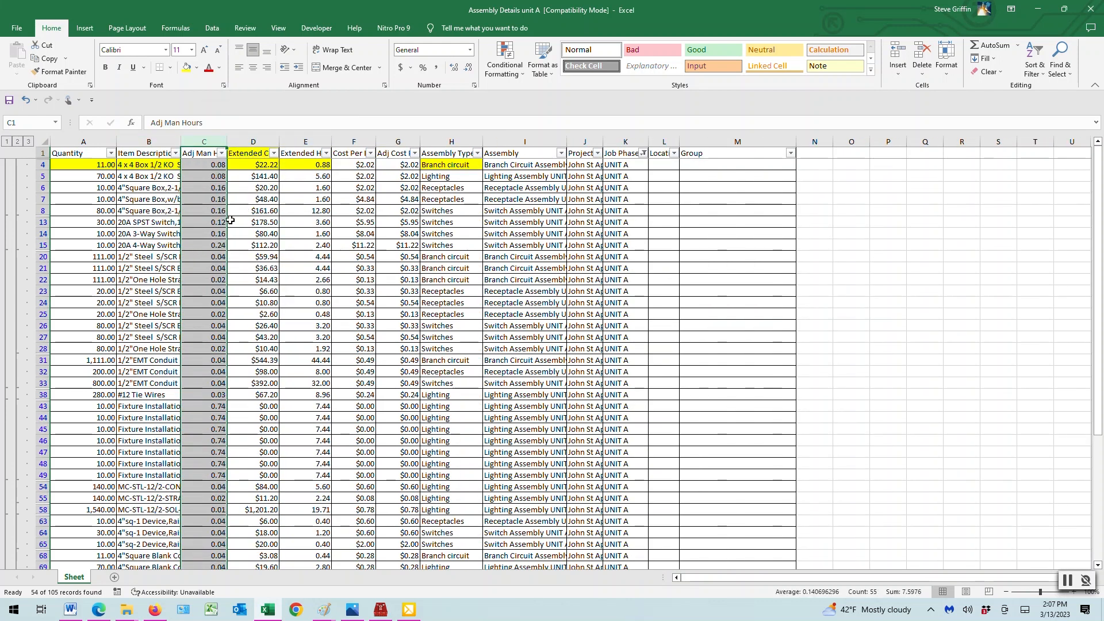
{"action": "right_click", "coordinate": [203, 142]}
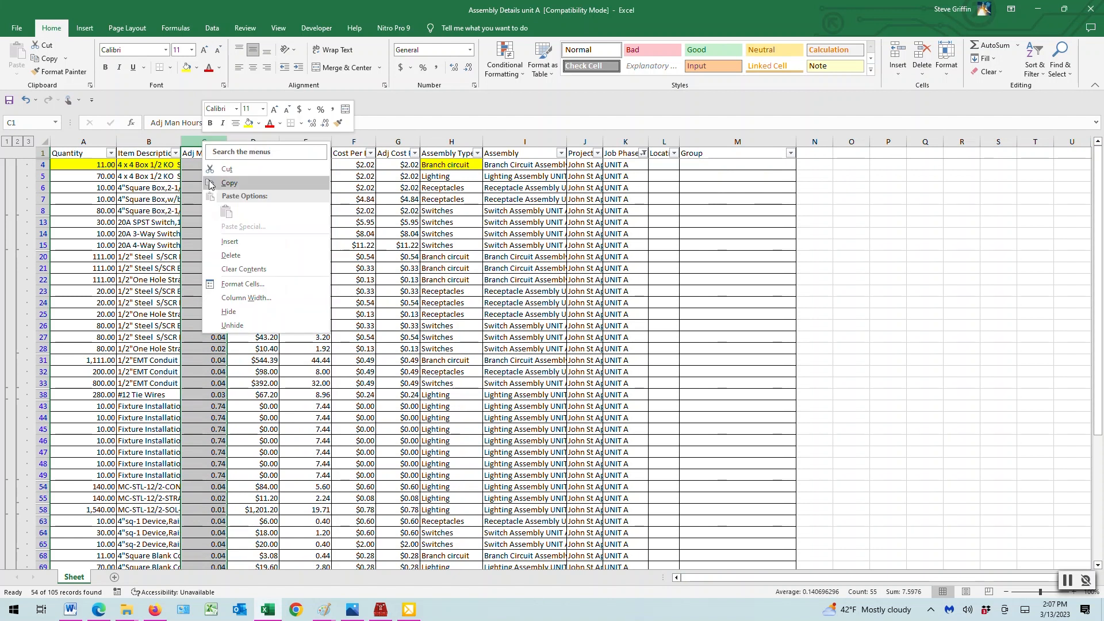
{"action": "left_click", "coordinate": [229, 256]}
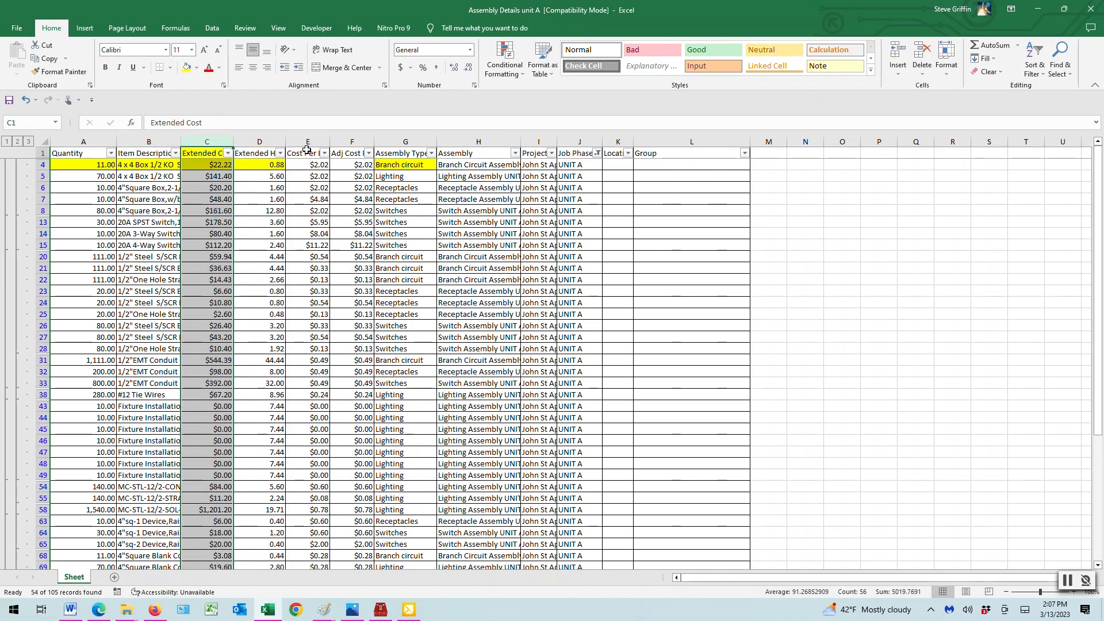
- Delete the Cost Per Item and Adj Cost Per Item columns
{"action": "left_click", "coordinate": [308, 144]}
{"action": "right_click", "coordinate": [309, 145]}
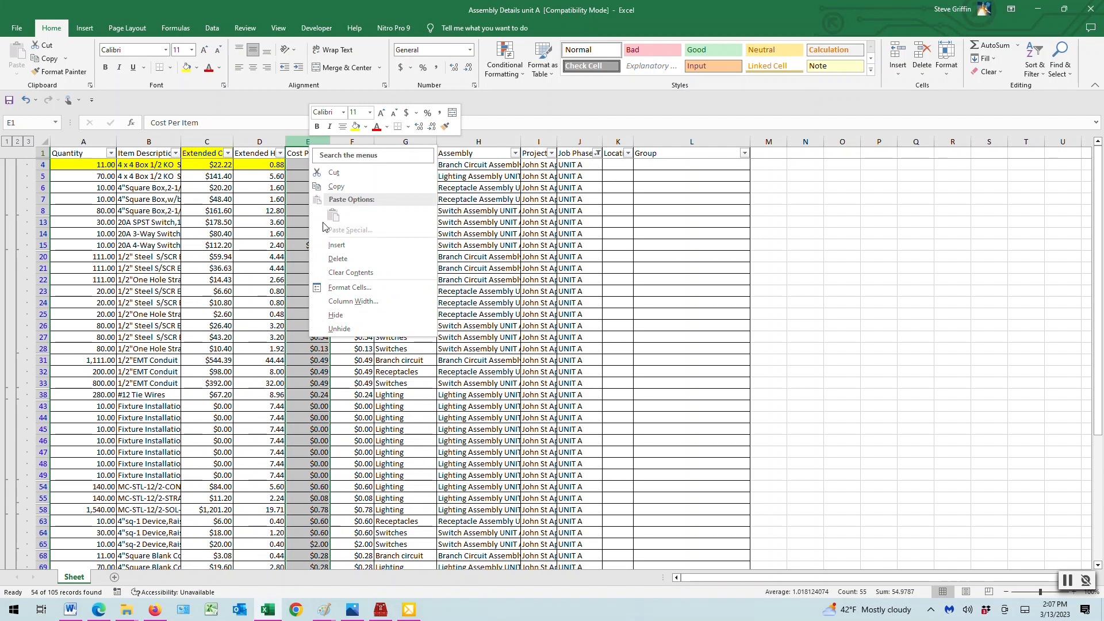
{"action": "left_click", "coordinate": [338, 259]}
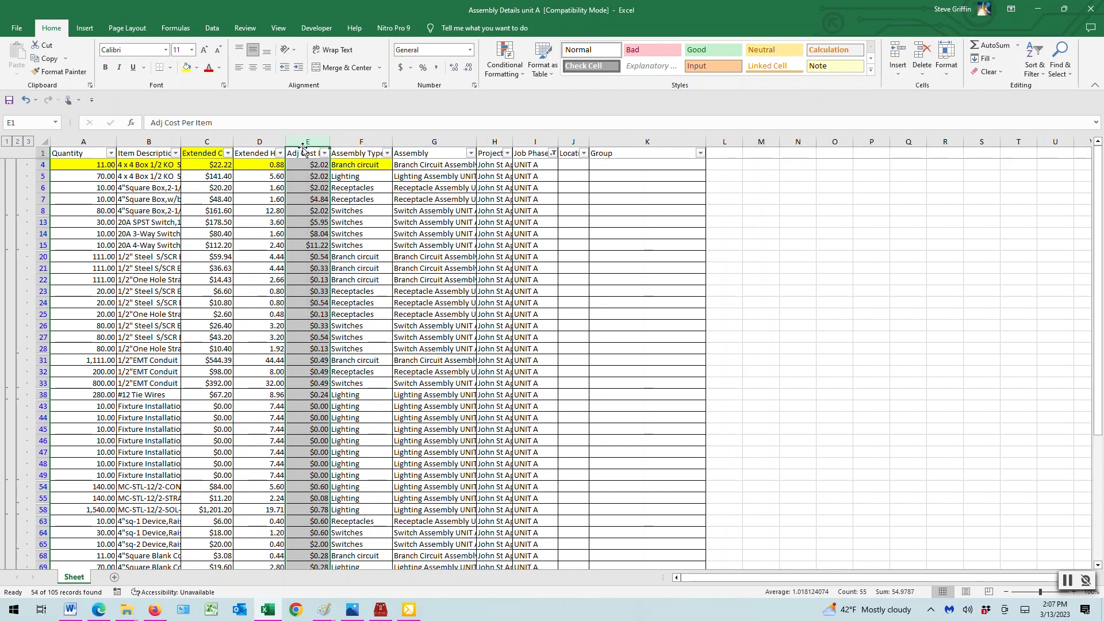
{"action": "right_click", "coordinate": [305, 143]}
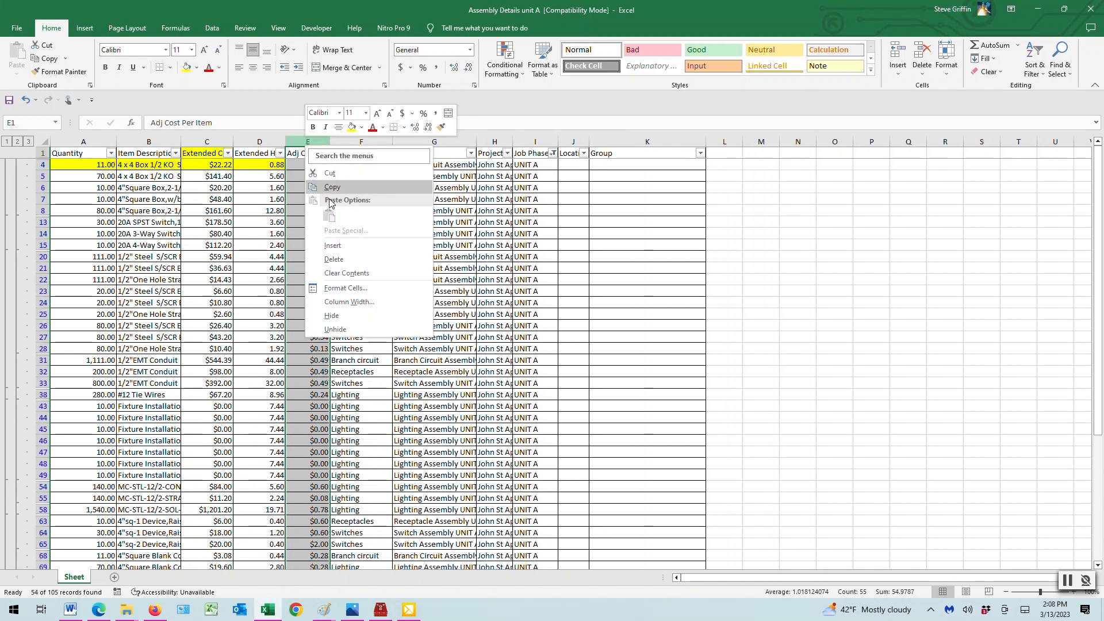
{"action": "left_click", "coordinate": [333, 261]}
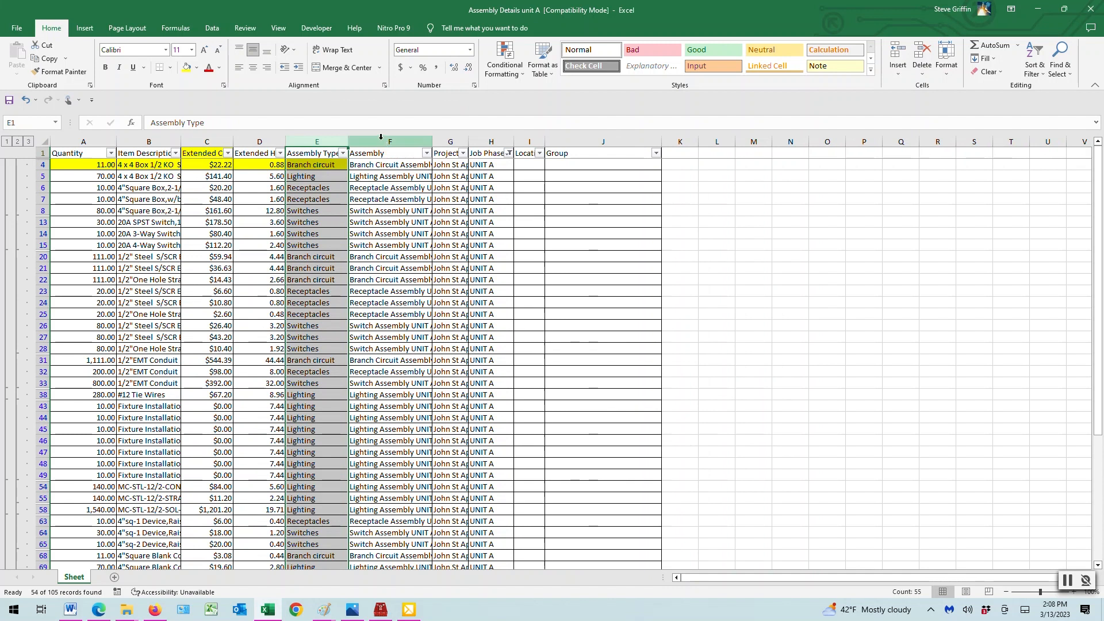
- Try deleting all columns from Assembly through Group at once, and undo that deletion
{"action": "left_click_drag", "start_coordinate": [381, 139], "coordinate": [597, 141]}
{"action": "right_click", "coordinate": [422, 138]}
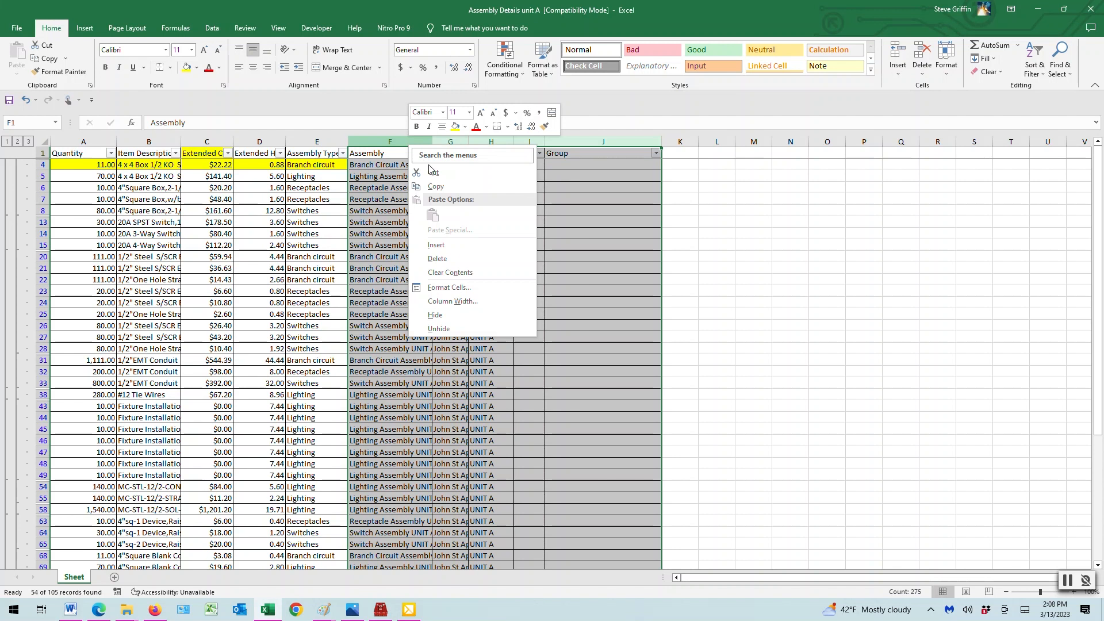
{"action": "left_click", "coordinate": [441, 262]}
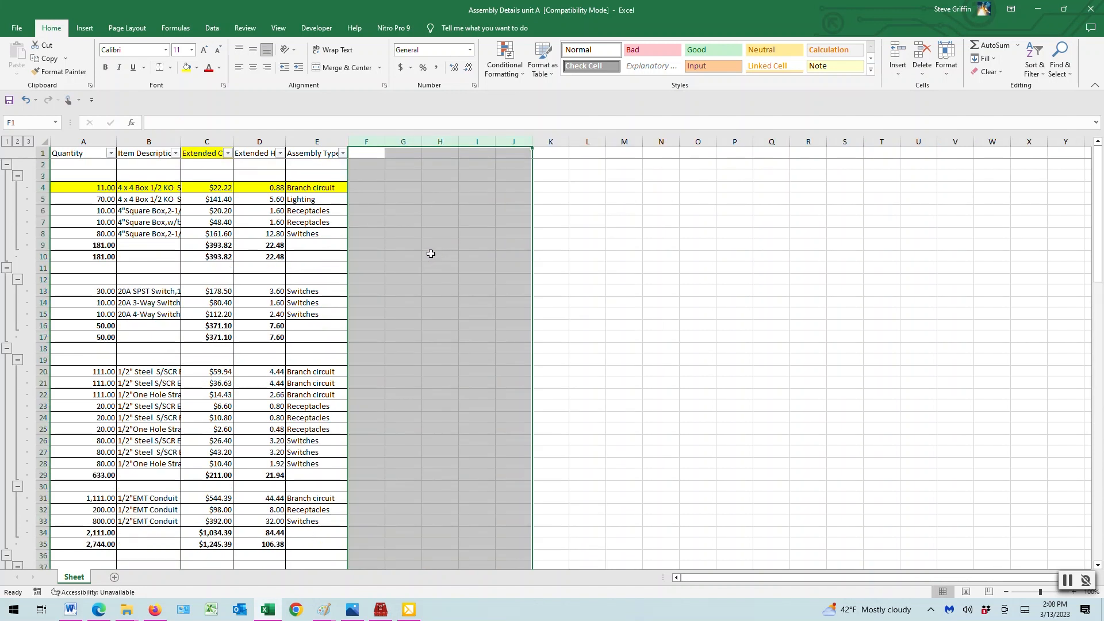
{"action": "left_click", "coordinate": [581, 218]}
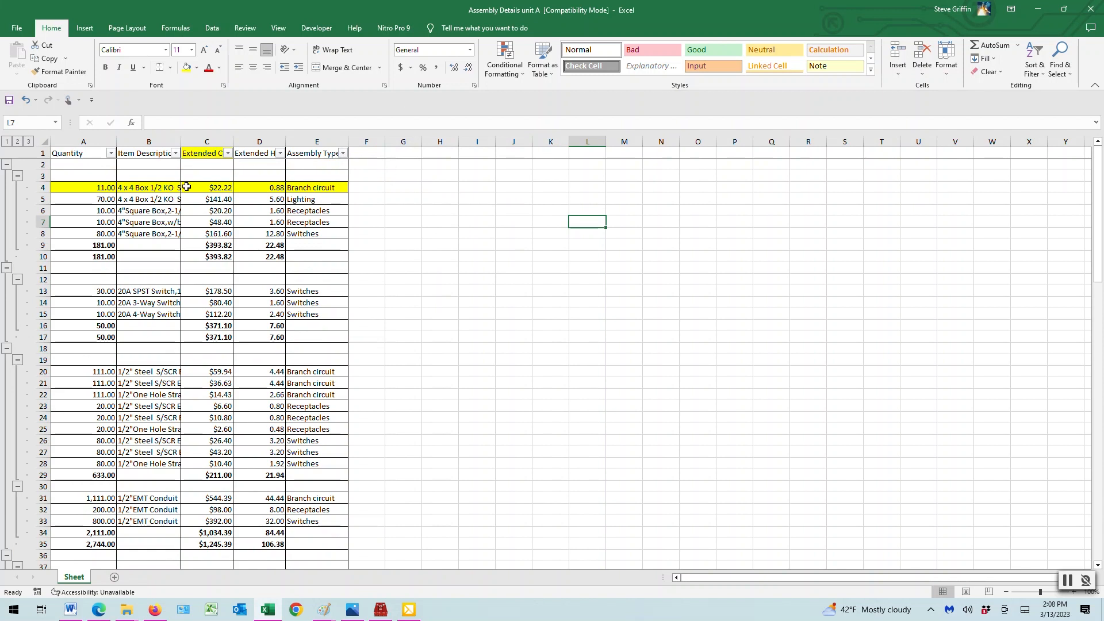
{"action": "left_click", "coordinate": [26, 100]}
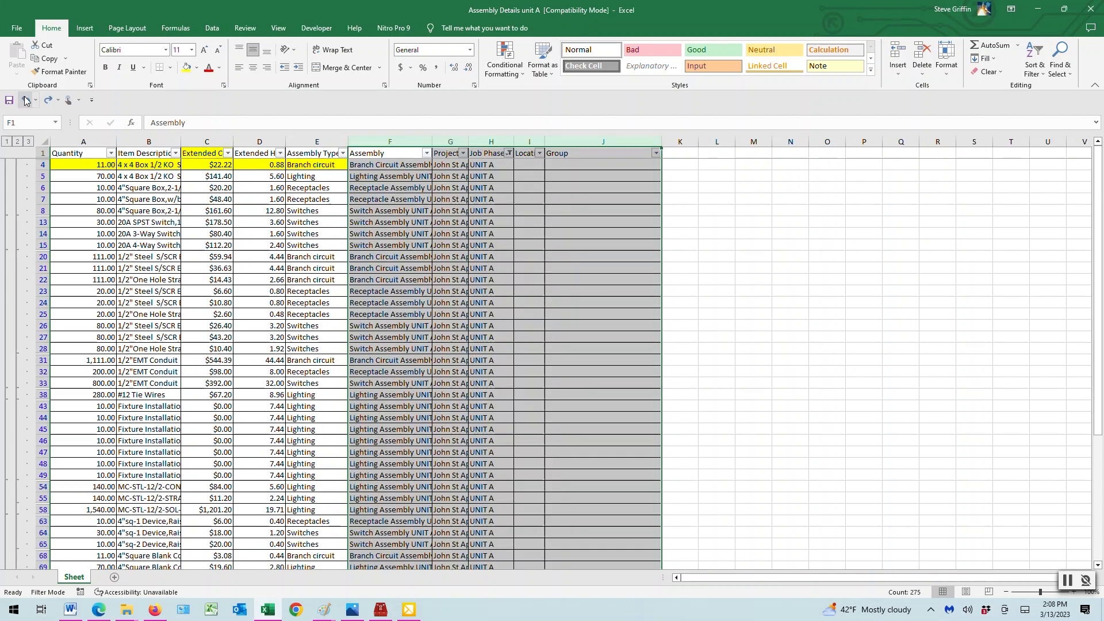
{"action": "left_click", "coordinate": [740, 252]}
- Delete the empty Location and Group columns, keeping the filtered Job Phase column
{"action": "left_click", "coordinate": [531, 144]}
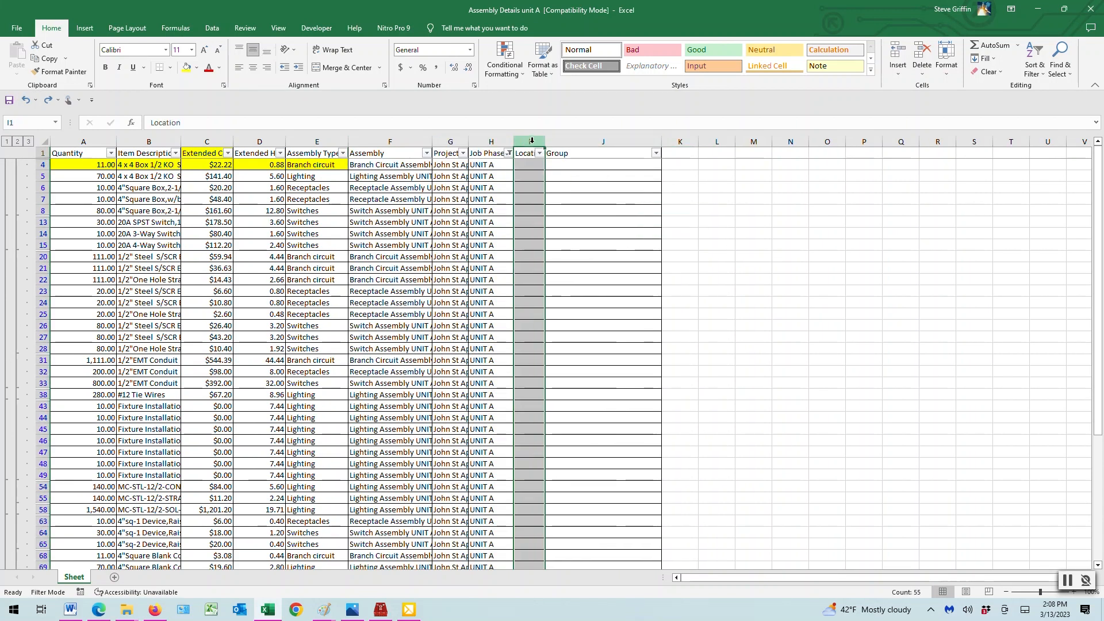
{"action": "right_click", "coordinate": [532, 144]}
{"action": "left_click", "coordinate": [561, 257]}
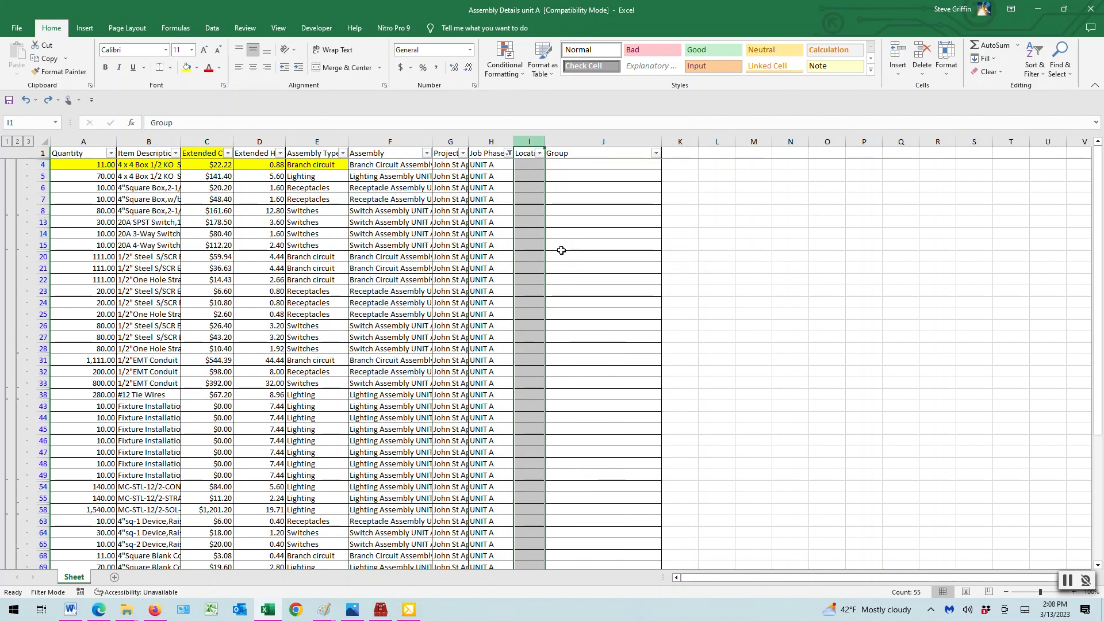
{"action": "right_click", "coordinate": [552, 140]}
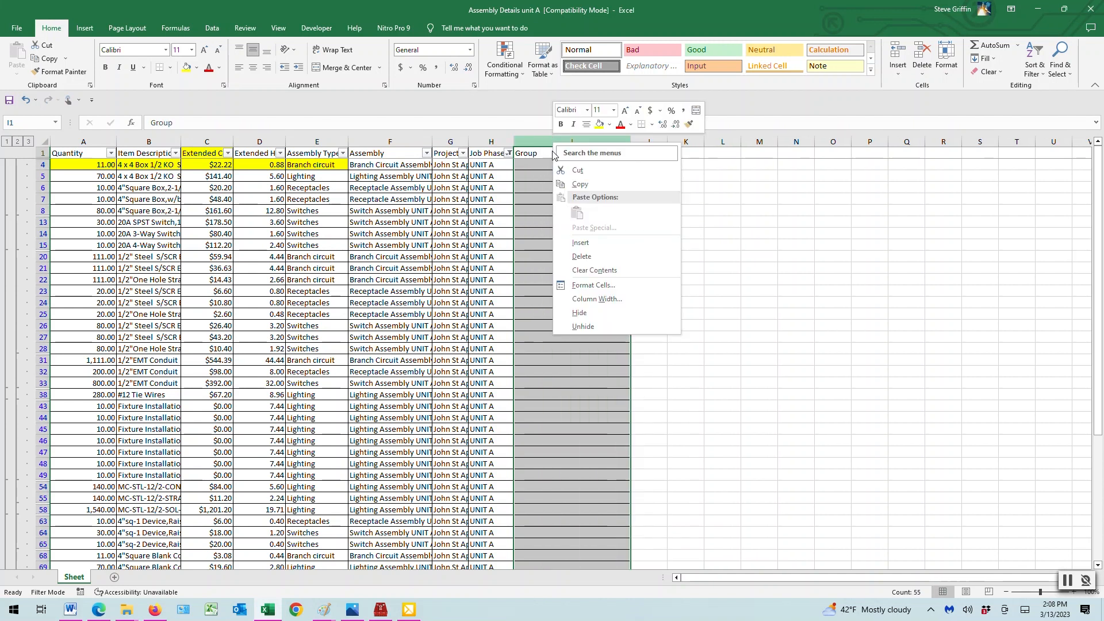
{"action": "left_click", "coordinate": [584, 258]}
{"action": "left_click", "coordinate": [627, 235]}
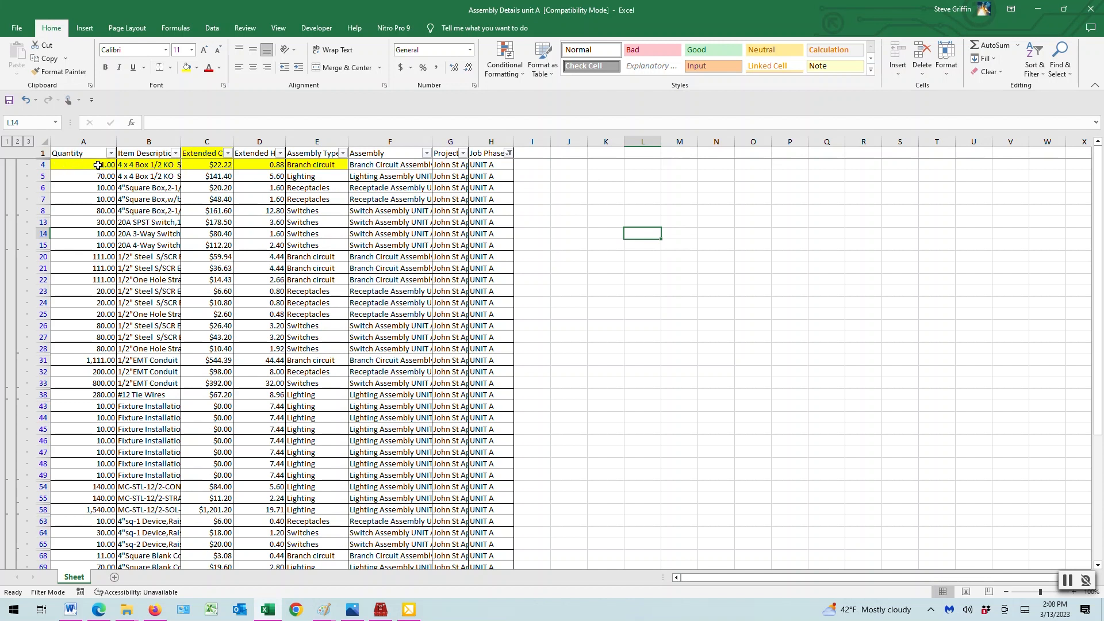
- Autofit the widths of the Item Description, Extended Cost, Extended Hours, Assembly Type, Assembly and Project columns
{"action": "double_click", "coordinate": [179, 141]}
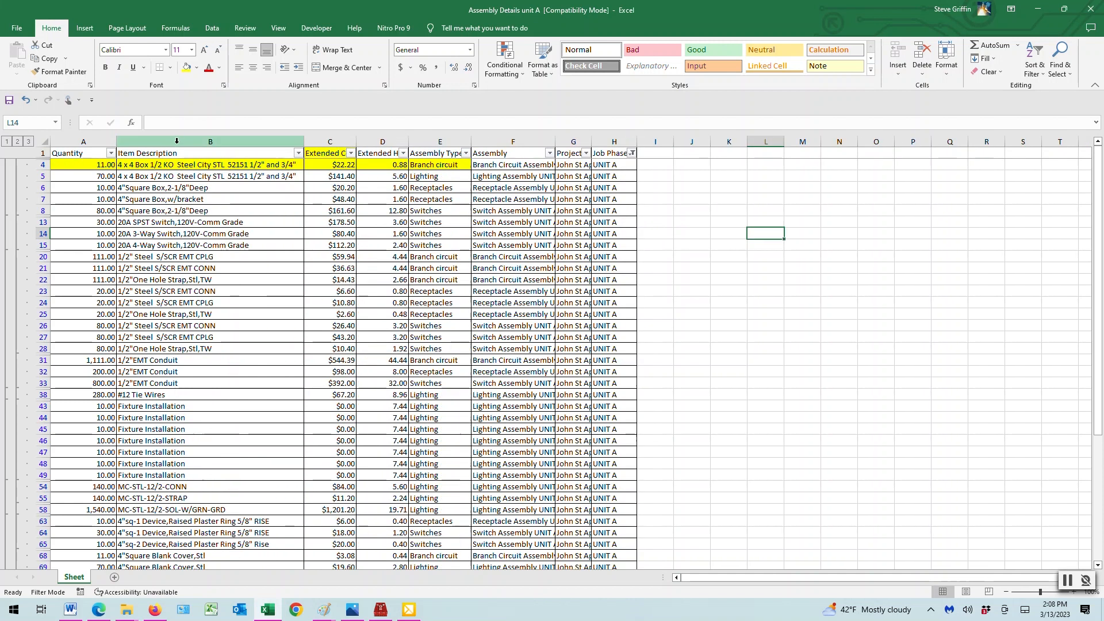
{"action": "double_click", "coordinate": [356, 141]}
{"action": "double_click", "coordinate": [420, 141]}
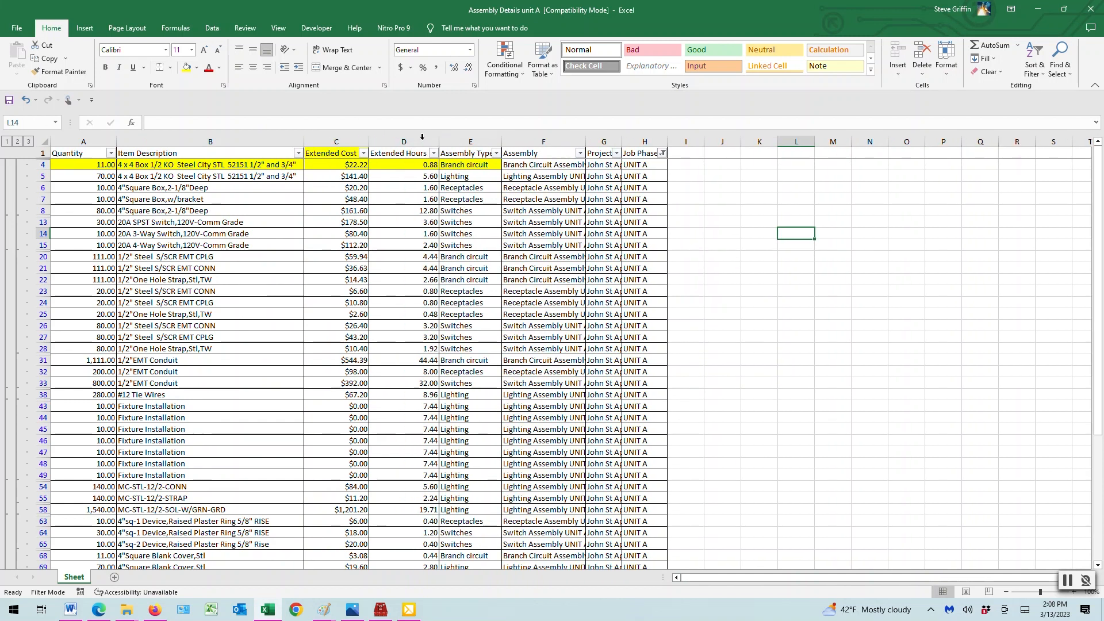
{"action": "double_click", "coordinate": [501, 140]}
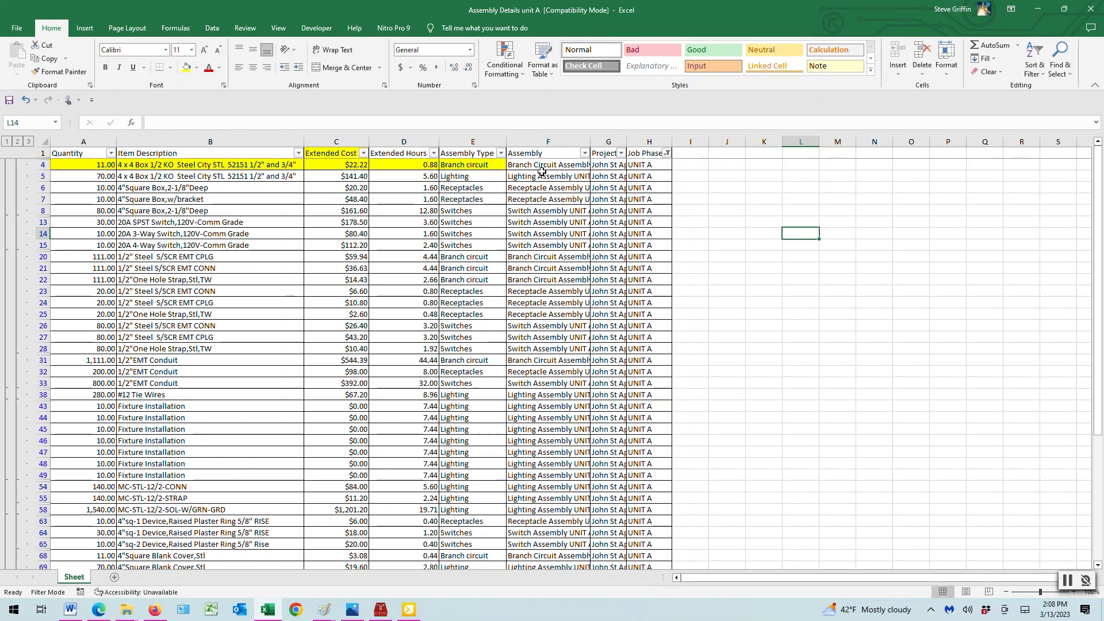
{"action": "double_click", "coordinate": [591, 140]}
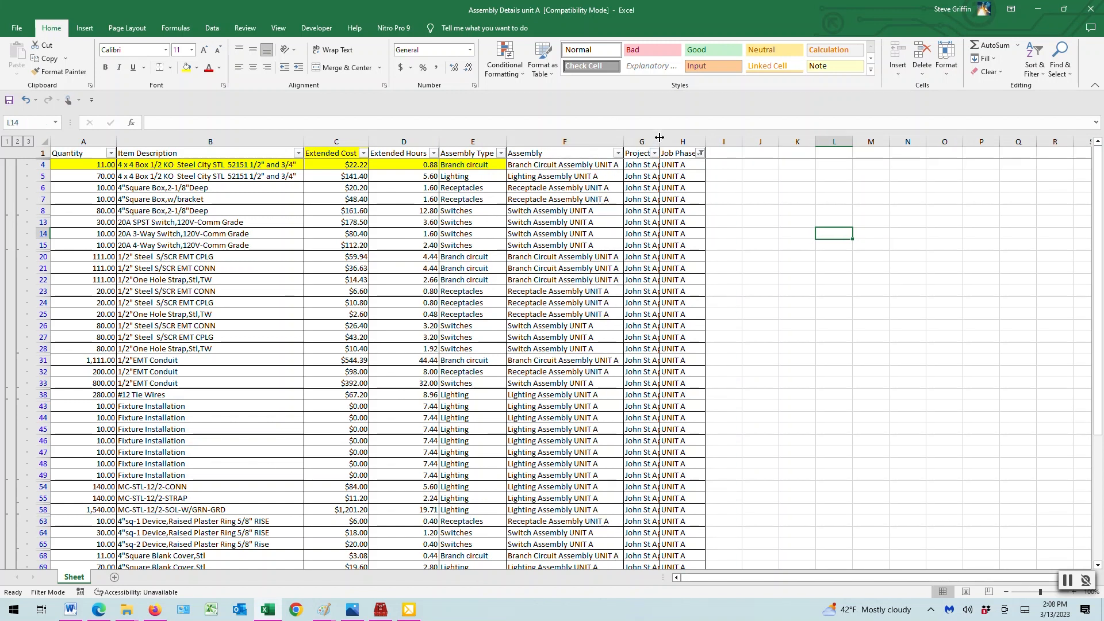
{"action": "double_click", "coordinate": [659, 138]}
- Delete the Project column from the sheet
{"action": "left_click", "coordinate": [648, 140]}
{"action": "right_click", "coordinate": [649, 143]}
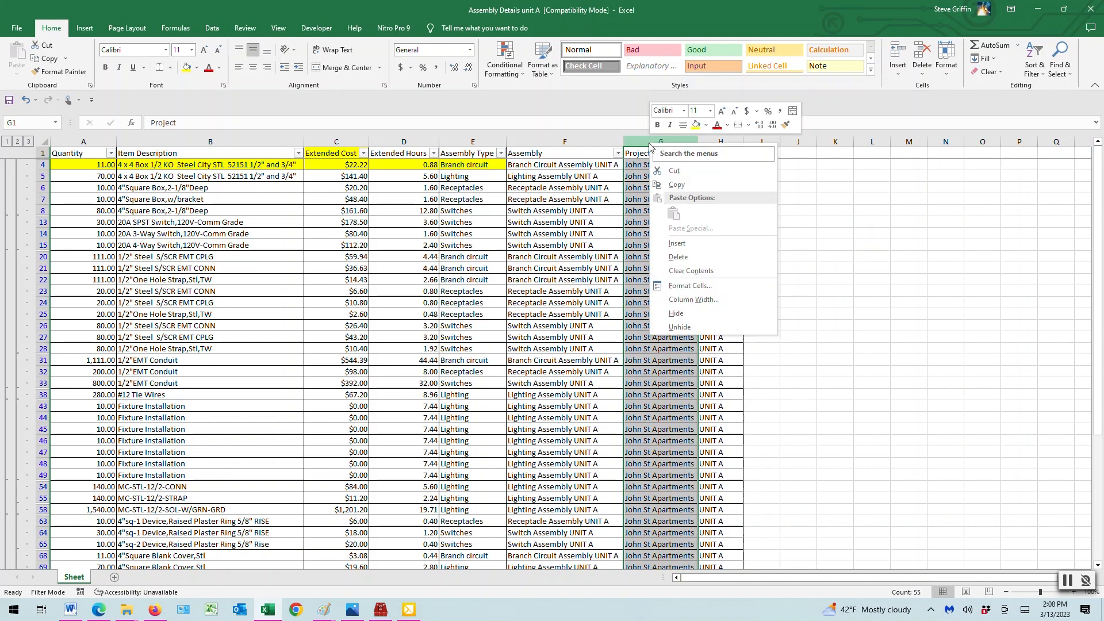
{"action": "left_click", "coordinate": [678, 257]}
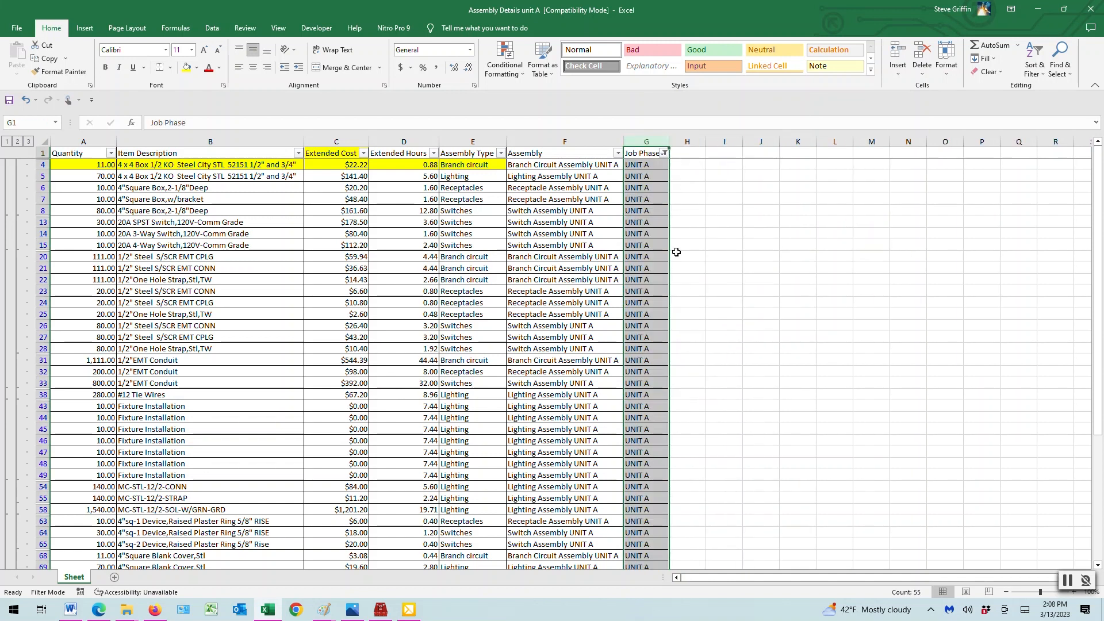
{"action": "left_click", "coordinate": [773, 254]}
{"action": "left_click", "coordinate": [80, 165]}
{"action": "left_click_drag", "start_coordinate": [80, 165], "coordinate": [241, 172]}
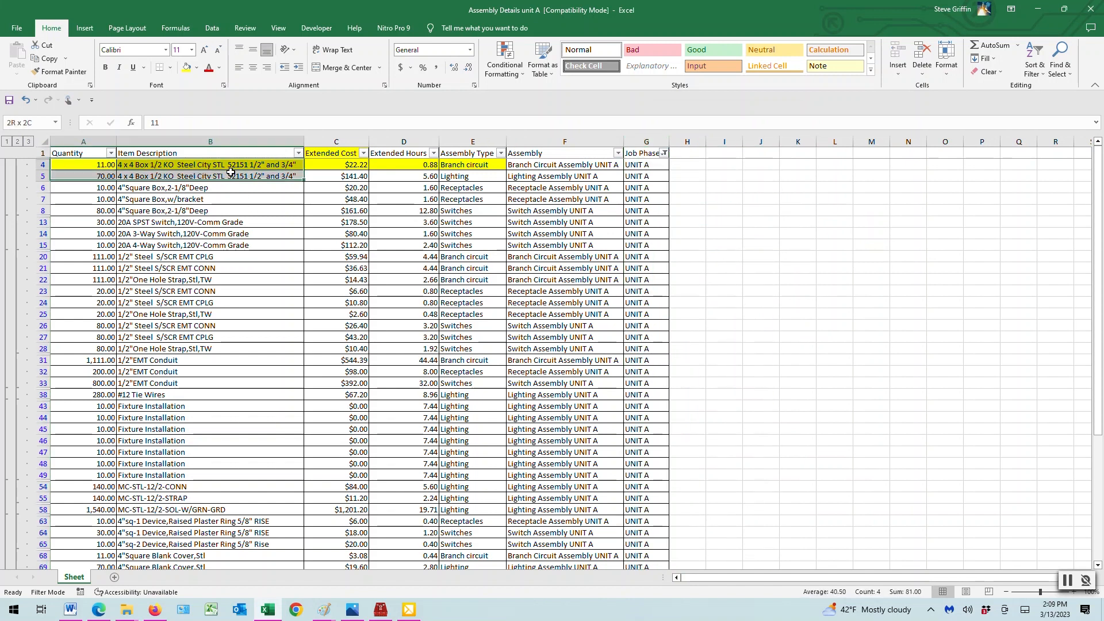
{"action": "left_click", "coordinate": [723, 278]}
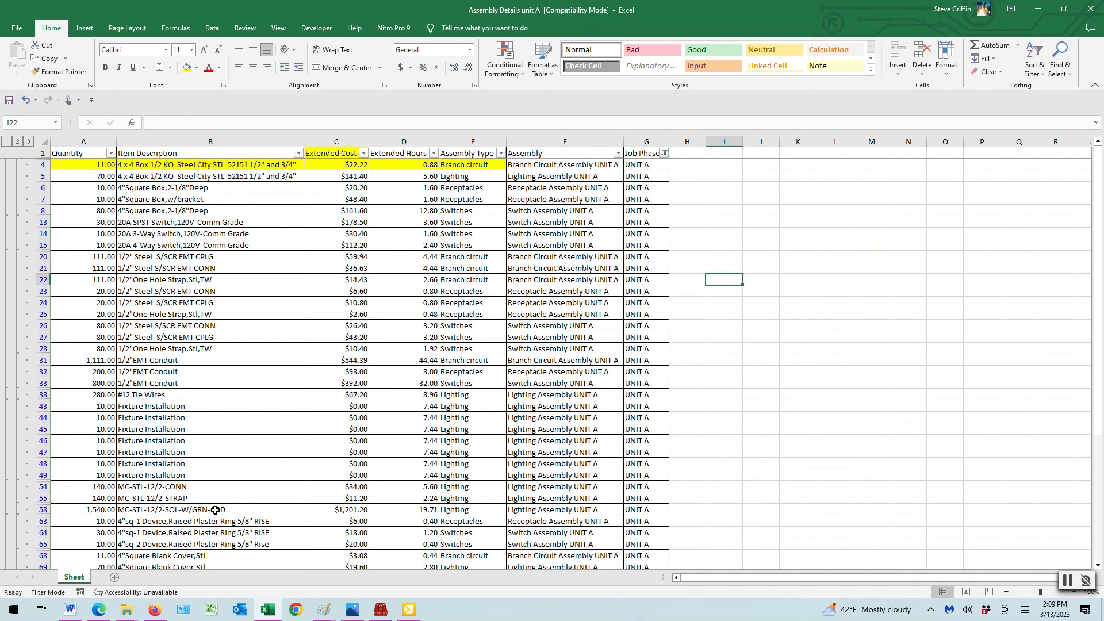
- Add a new worksheet to the workbook and rename it UNit A
{"action": "left_click", "coordinate": [113, 577]}
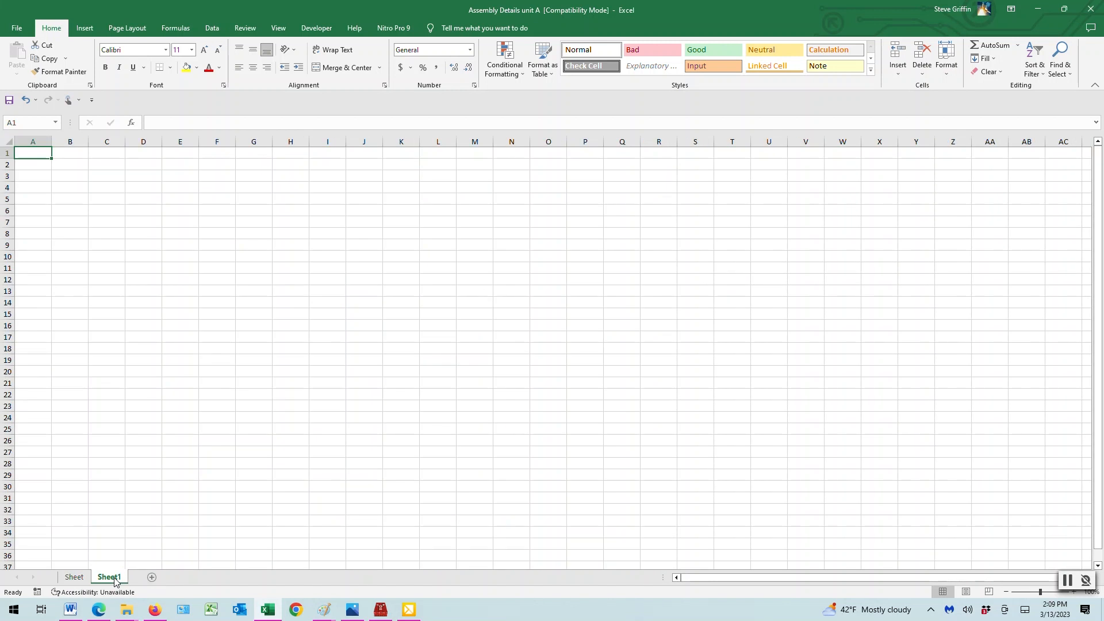
{"action": "right_click", "coordinate": [114, 577]}
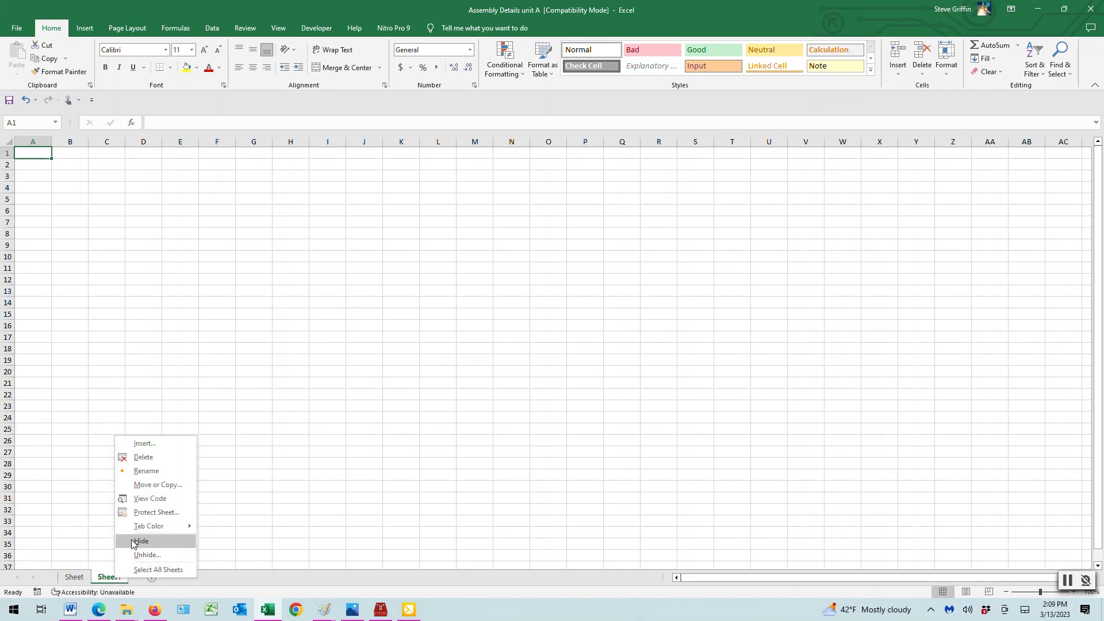
{"action": "left_click", "coordinate": [146, 470]}
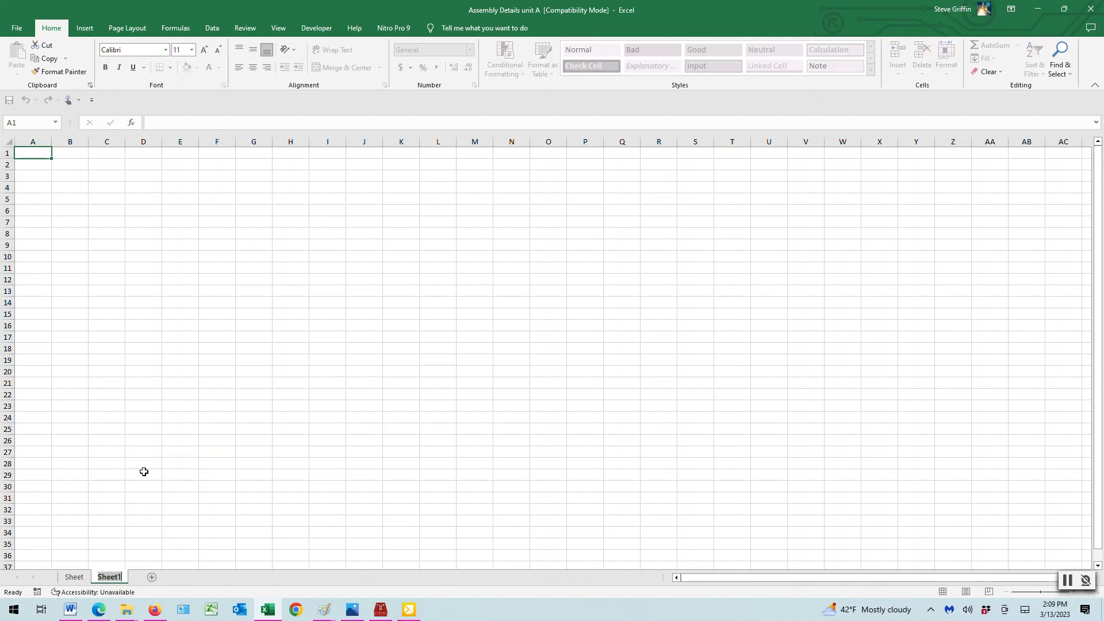
{"action": "key", "text": "BackSpace"}
{"action": "type", "text": "UNit A"}
{"action": "left_click", "coordinate": [217, 508]}
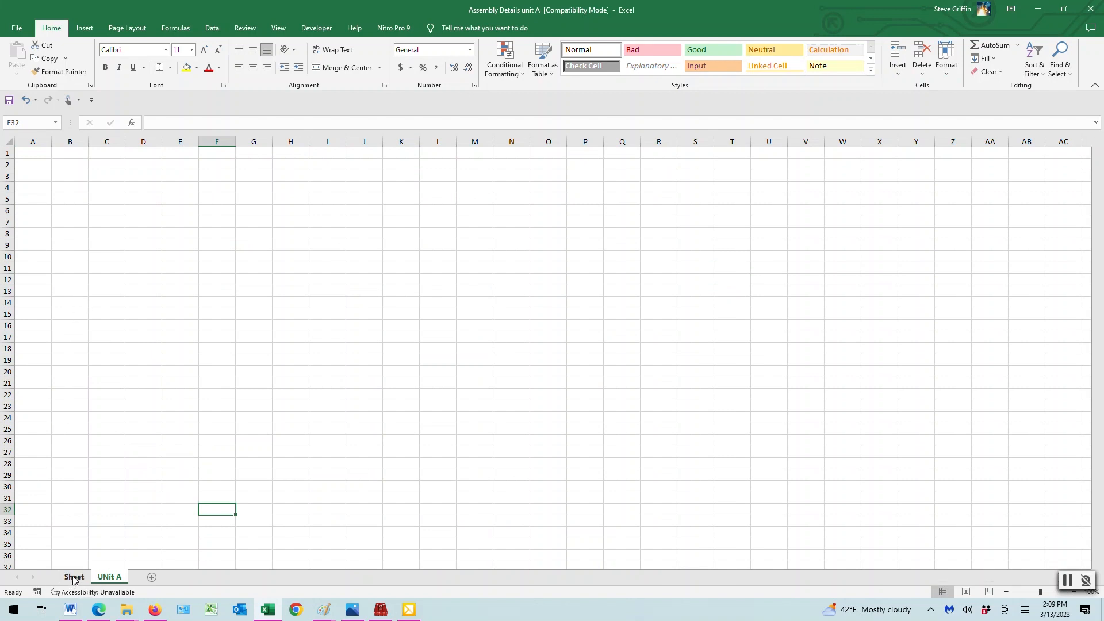
- Copy all filtered UNIT A rows, Quantity through Job Phase, from the original sheet and paste them at cell A3 of the UNit A sheet
{"action": "left_click", "coordinate": [74, 577]}
{"action": "left_click_drag", "start_coordinate": [74, 165], "coordinate": [636, 462]}
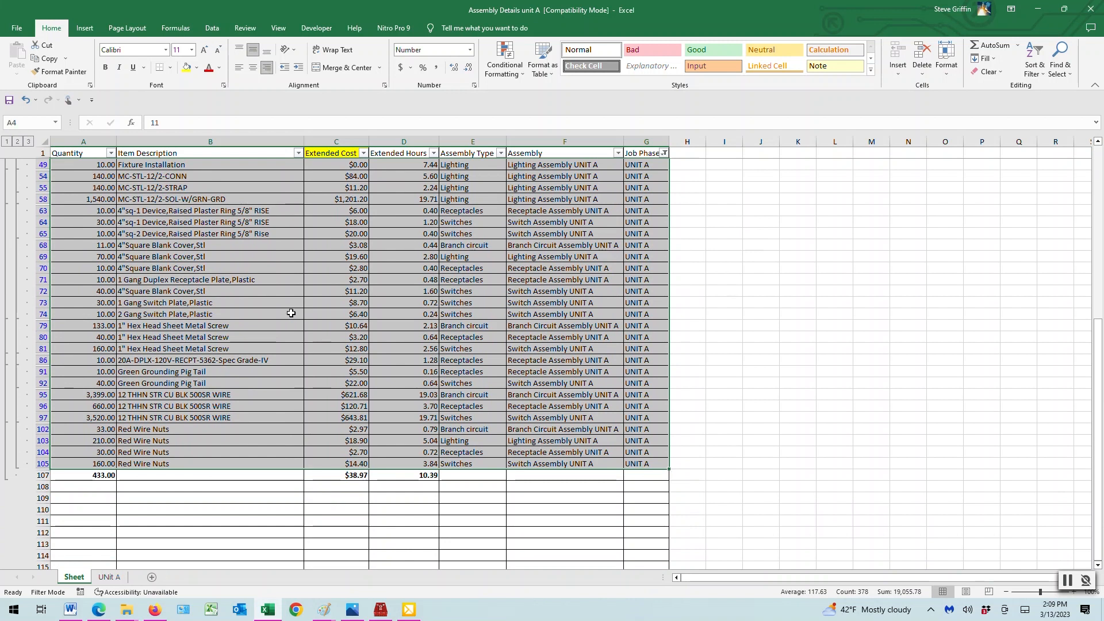
{"action": "right_click", "coordinate": [251, 280]}
{"action": "left_click", "coordinate": [276, 320]}
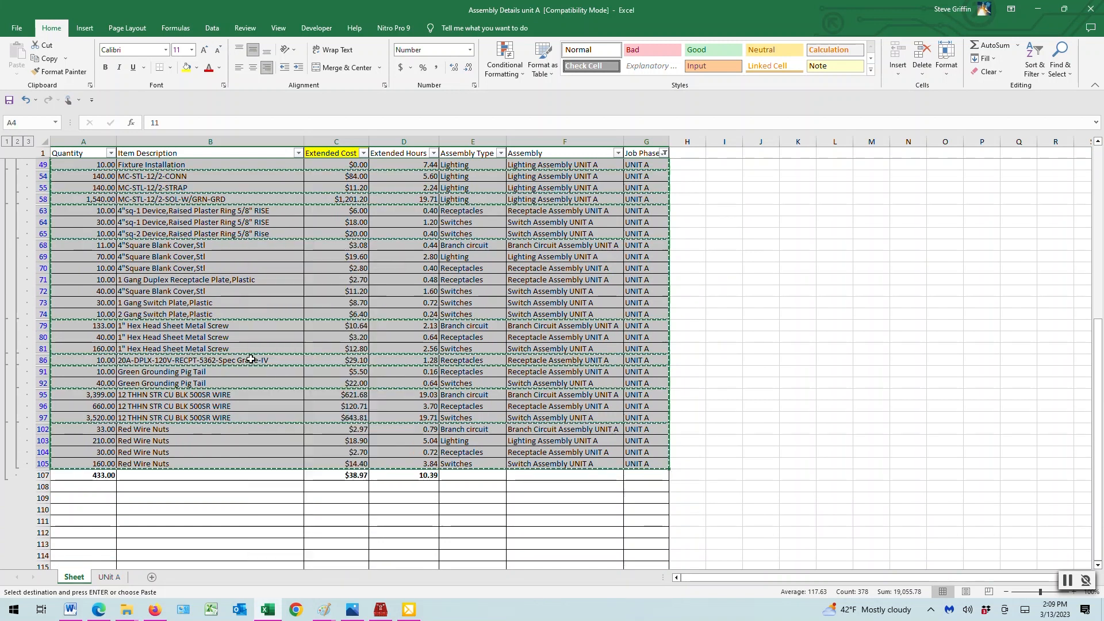
{"action": "left_click", "coordinate": [118, 577]}
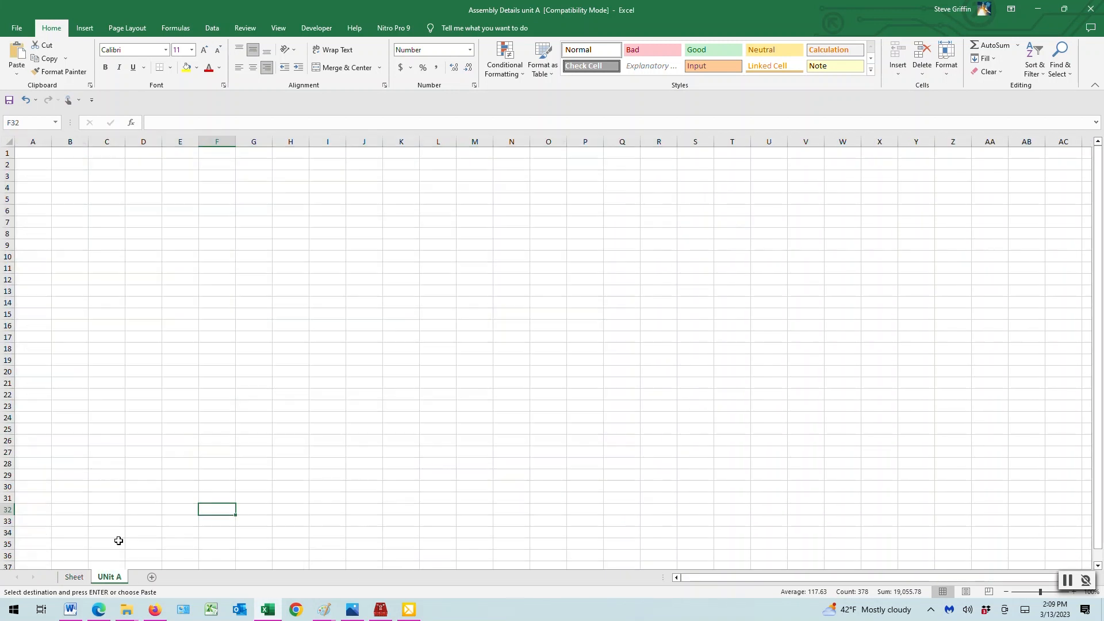
{"action": "left_click", "coordinate": [29, 176]}
{"action": "right_click", "coordinate": [29, 176]}
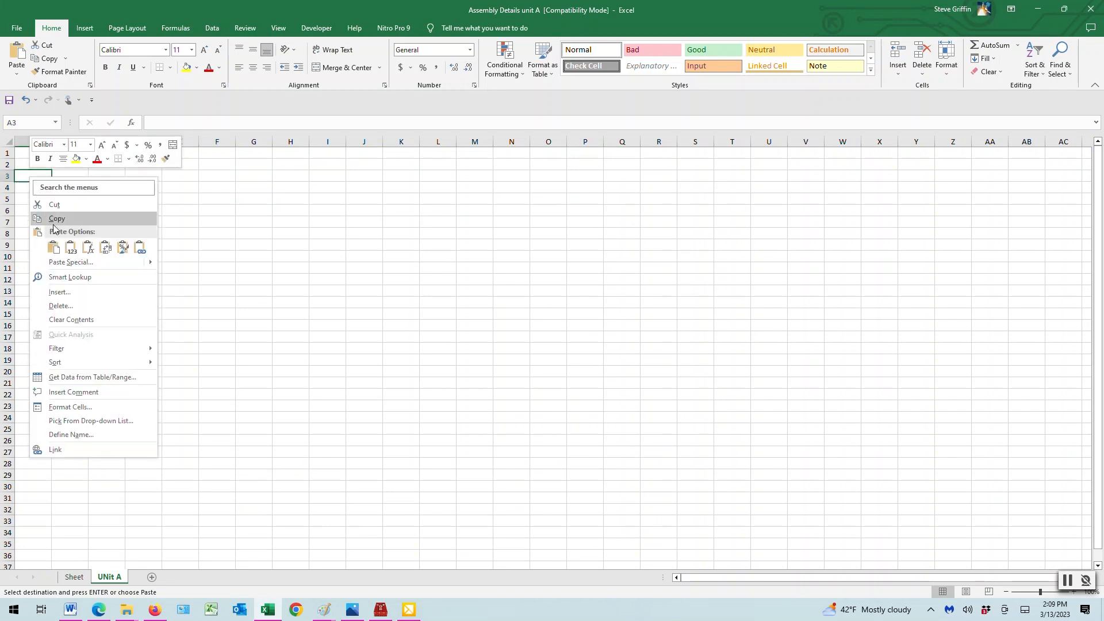
{"action": "left_click", "coordinate": [53, 249]}
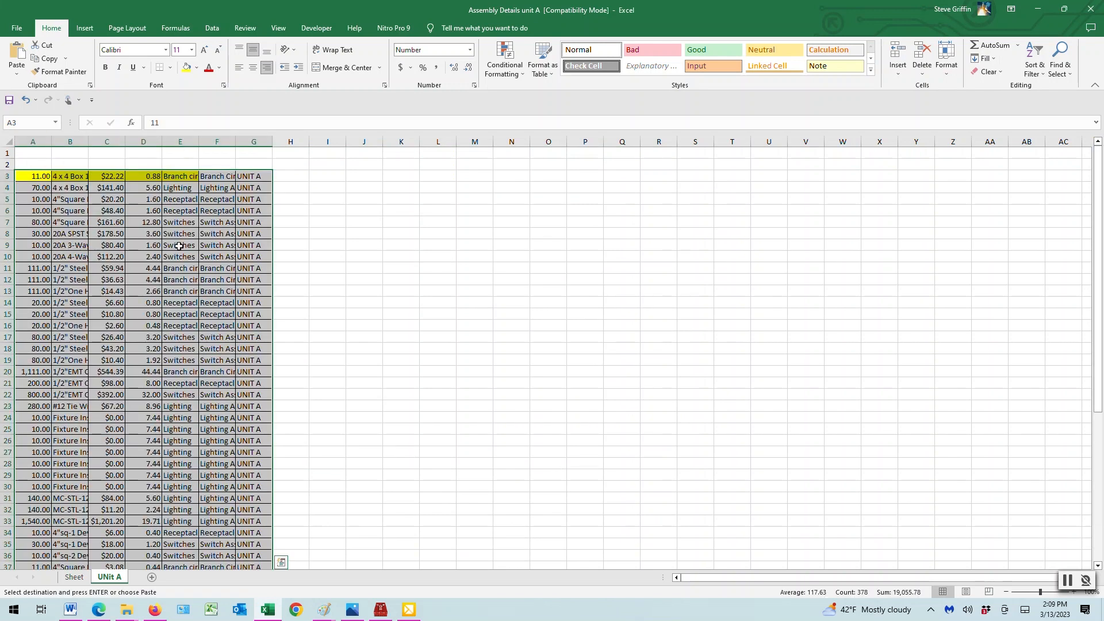
{"action": "left_click", "coordinate": [332, 268]}
{"action": "scroll", "coordinate": [338, 294], "scroll_direction": "down", "scroll_amount": 10}
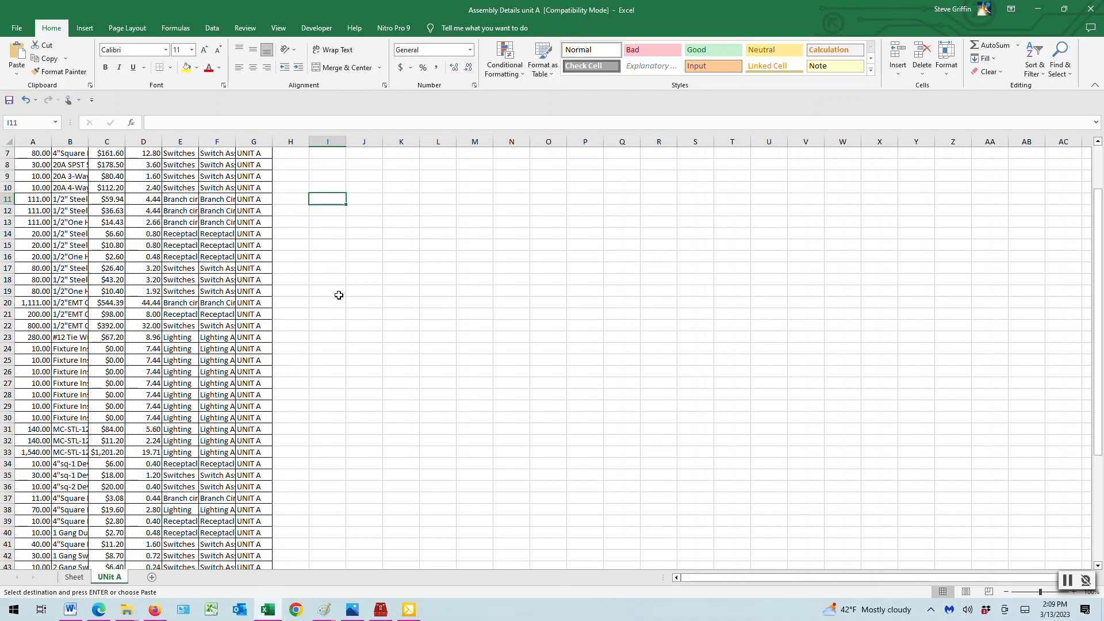
{"action": "scroll", "coordinate": [342, 315], "scroll_direction": "up", "scroll_amount": 10}
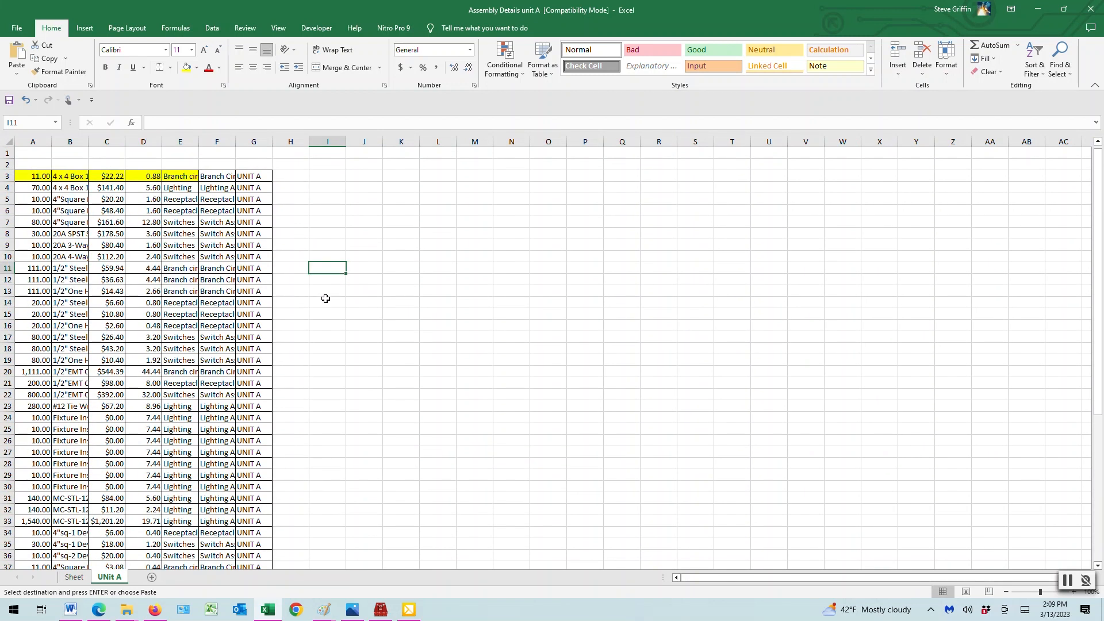
- On the UNit A sheet, AutoSum the cost and hours columns C and D from row 3, placing the totals in row 59
{"action": "left_click_drag", "start_coordinate": [105, 178], "coordinate": [136, 292]}
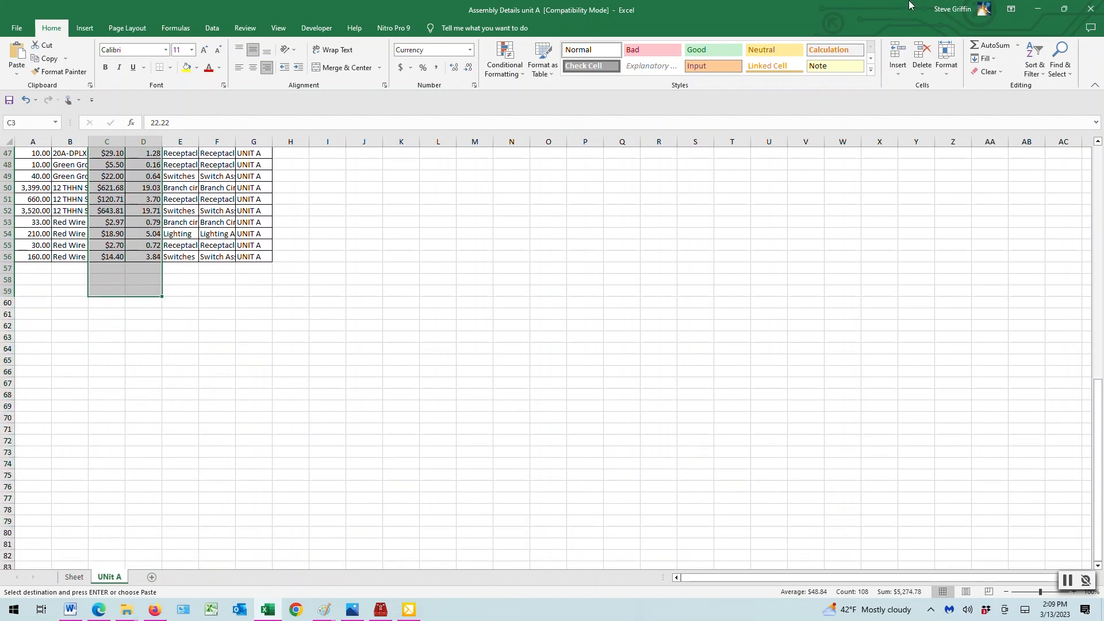
{"action": "left_click", "coordinate": [989, 46]}
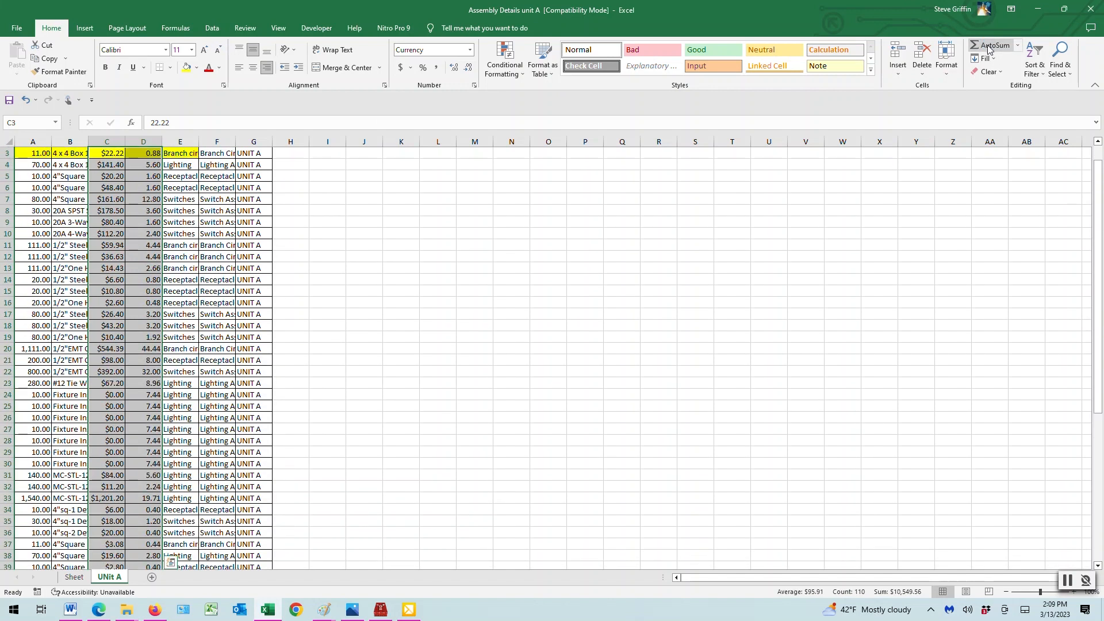
{"action": "scroll", "coordinate": [55, 417], "scroll_direction": "down", "scroll_amount": 12}
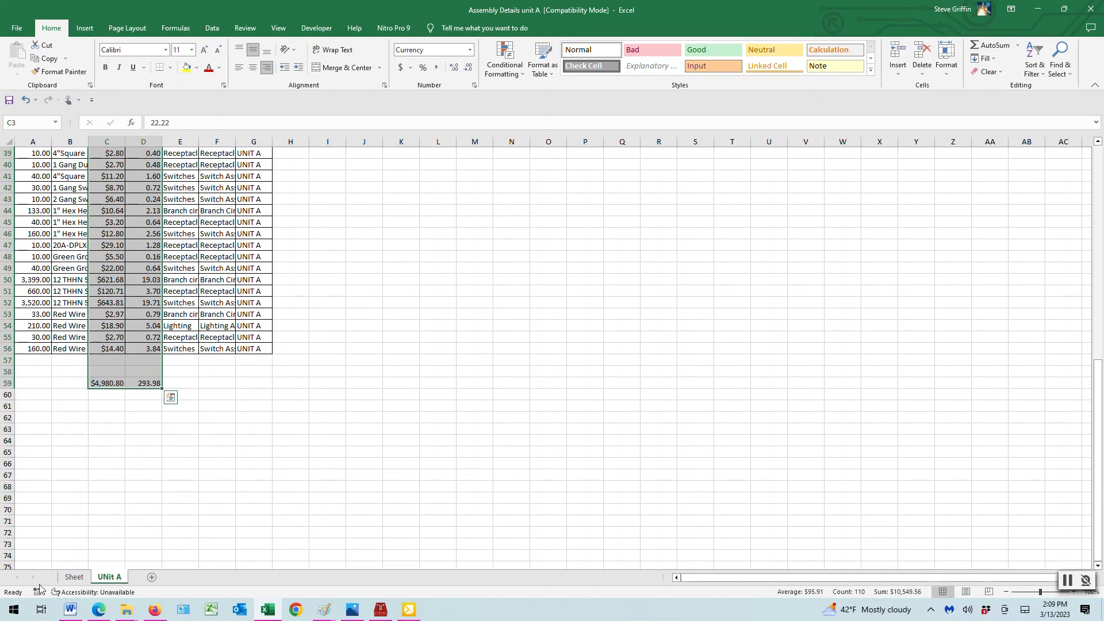
{"action": "left_click_drag", "start_coordinate": [148, 533], "coordinate": [147, 508]}
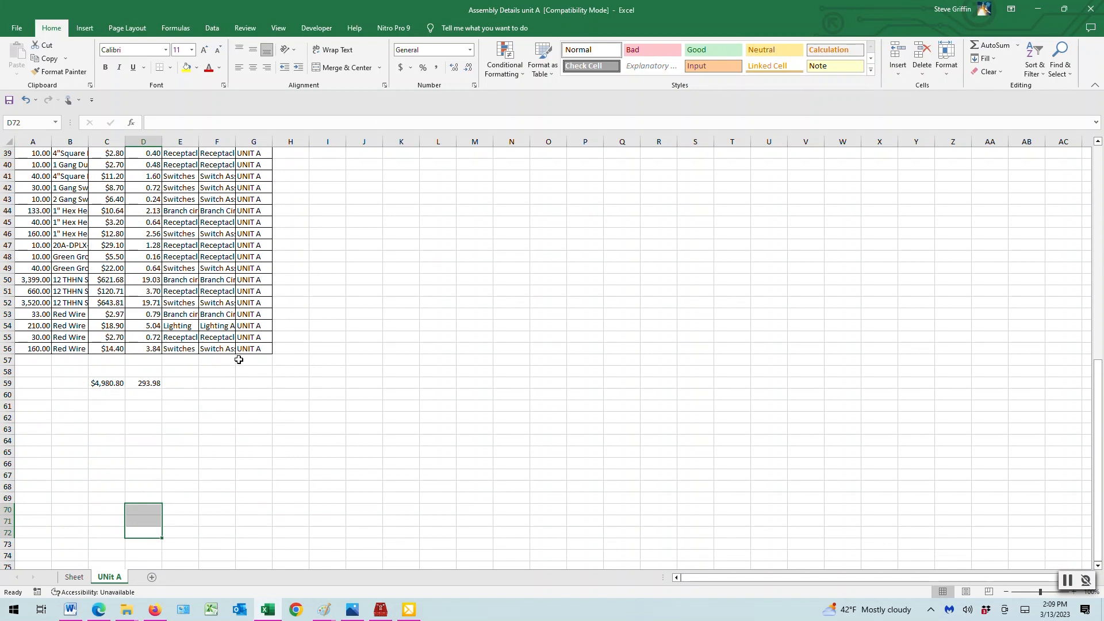
{"action": "scroll", "coordinate": [212, 336], "scroll_direction": "up", "scroll_amount": 13}
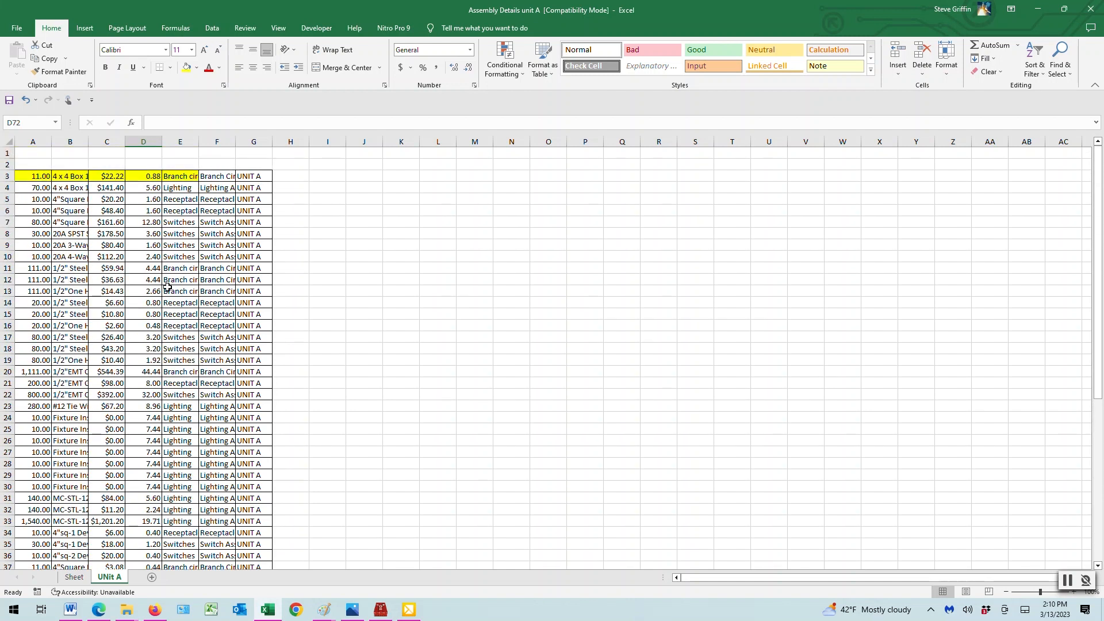
{"action": "scroll", "coordinate": [167, 285], "scroll_direction": "down", "scroll_amount": 11}
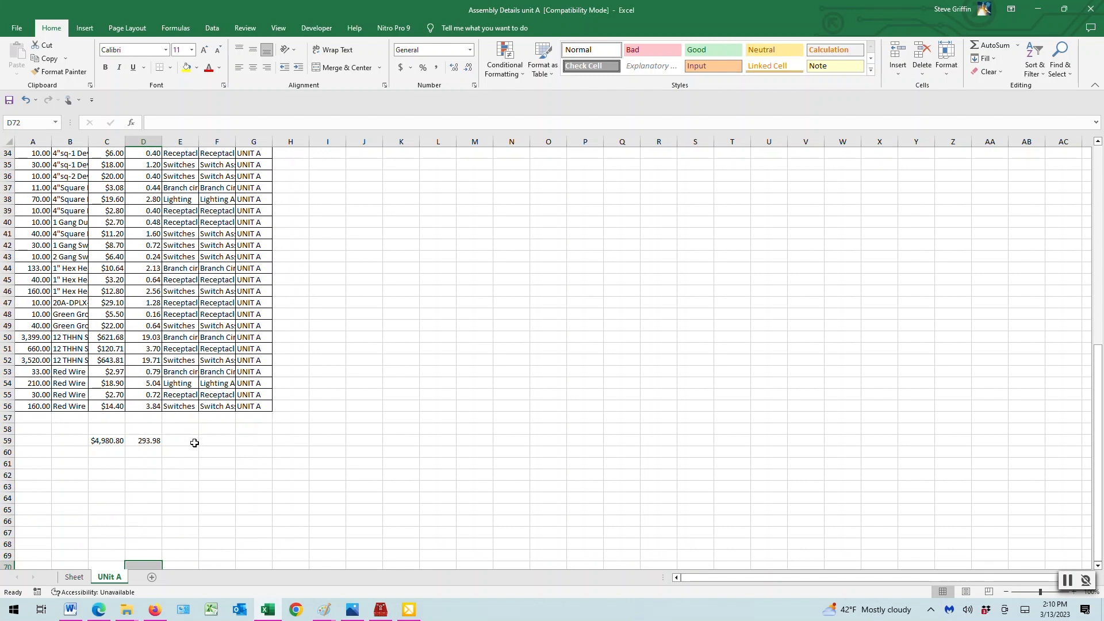
- Add a new worksheet after UNit A and rename it Unit B
{"action": "left_click", "coordinate": [153, 578]}
{"action": "right_click", "coordinate": [153, 582]}
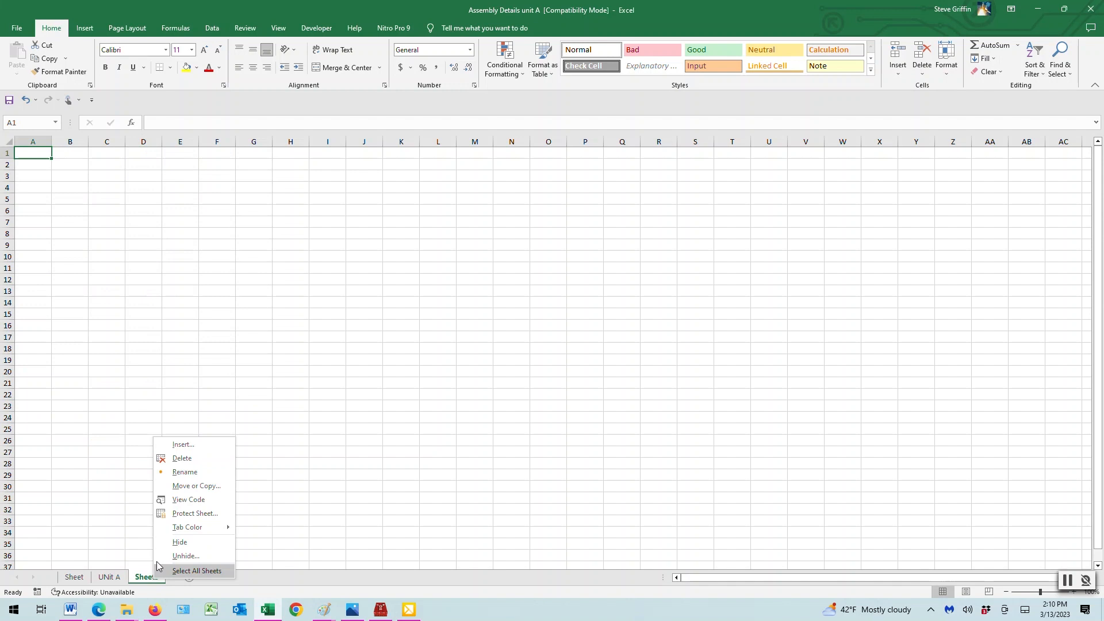
{"action": "left_click", "coordinate": [184, 472]}
{"action": "key", "text": "BackSpace"}
{"action": "type", "text": "Unit"}
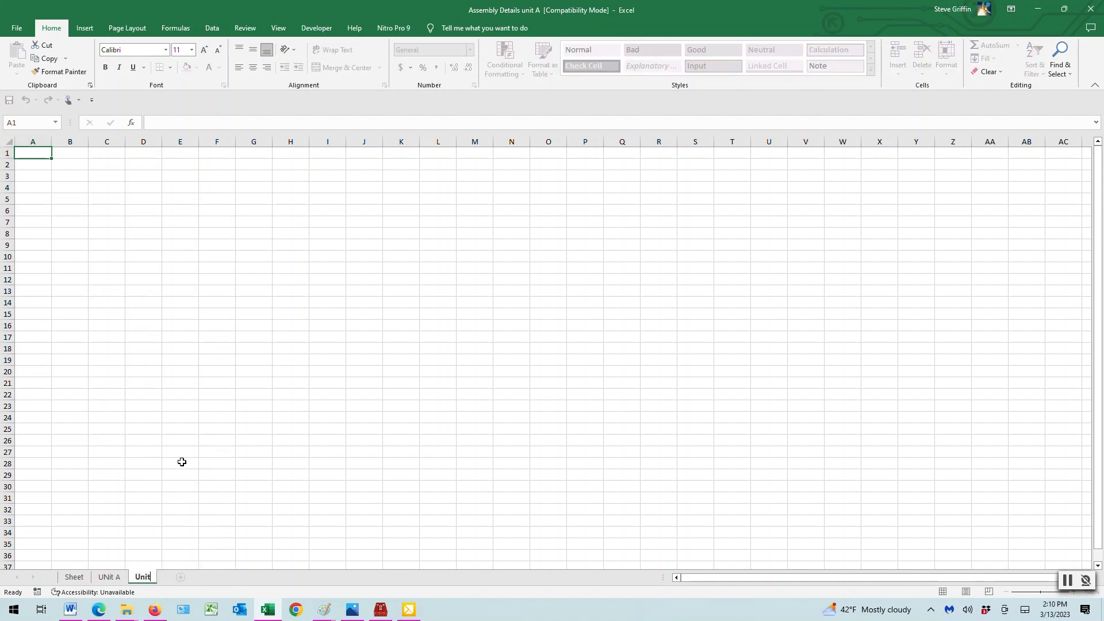
{"action": "type", "text": " B"}
{"action": "key", "text": "Return"}
- Add another worksheet after Unit B and rename it Unit C
{"action": "left_click", "coordinate": [189, 578]}
{"action": "right_click", "coordinate": [190, 577]}
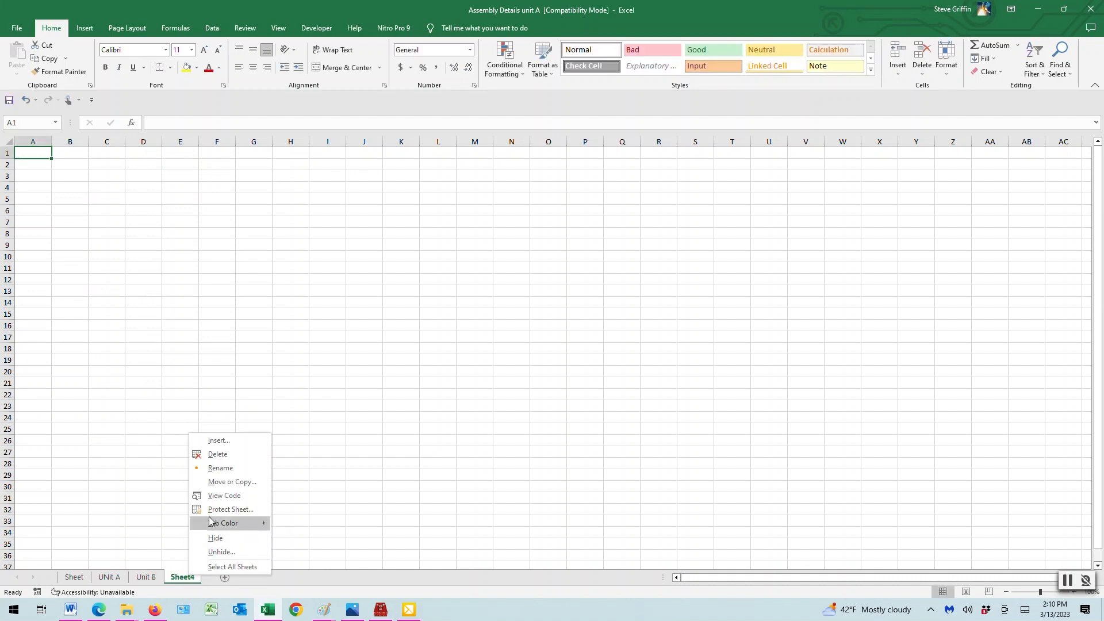
{"action": "left_click", "coordinate": [220, 467]}
{"action": "key", "text": "BackSpace"}
{"action": "type", "text": "nit"}
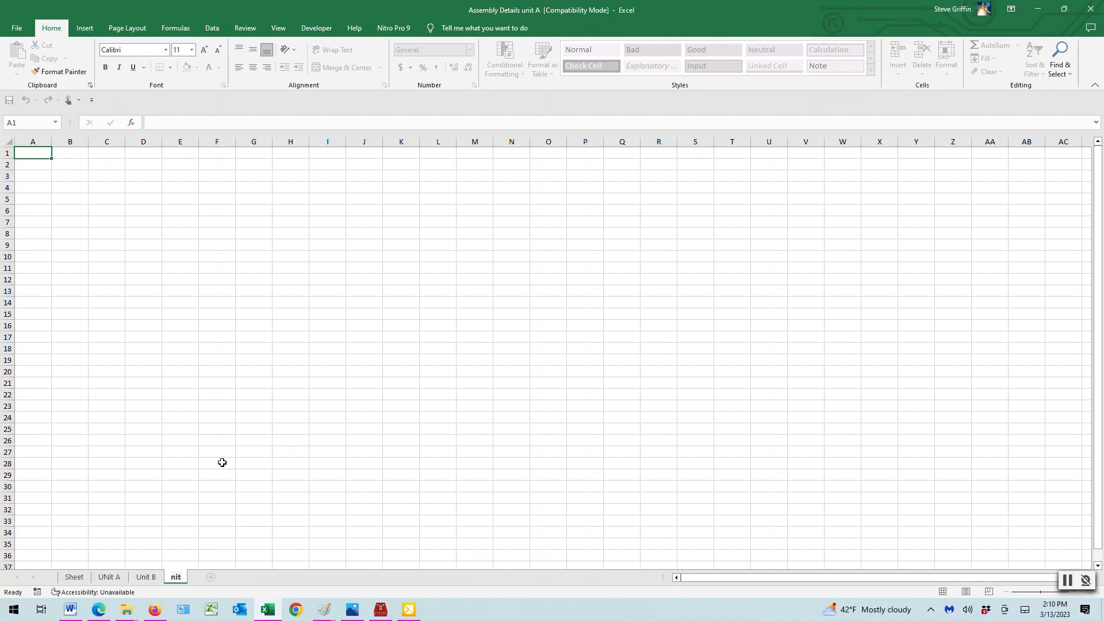
{"action": "key", "text": "BackSpace"}
{"action": "type", "text": "Unit C"}
{"action": "left_click", "coordinate": [248, 487]}
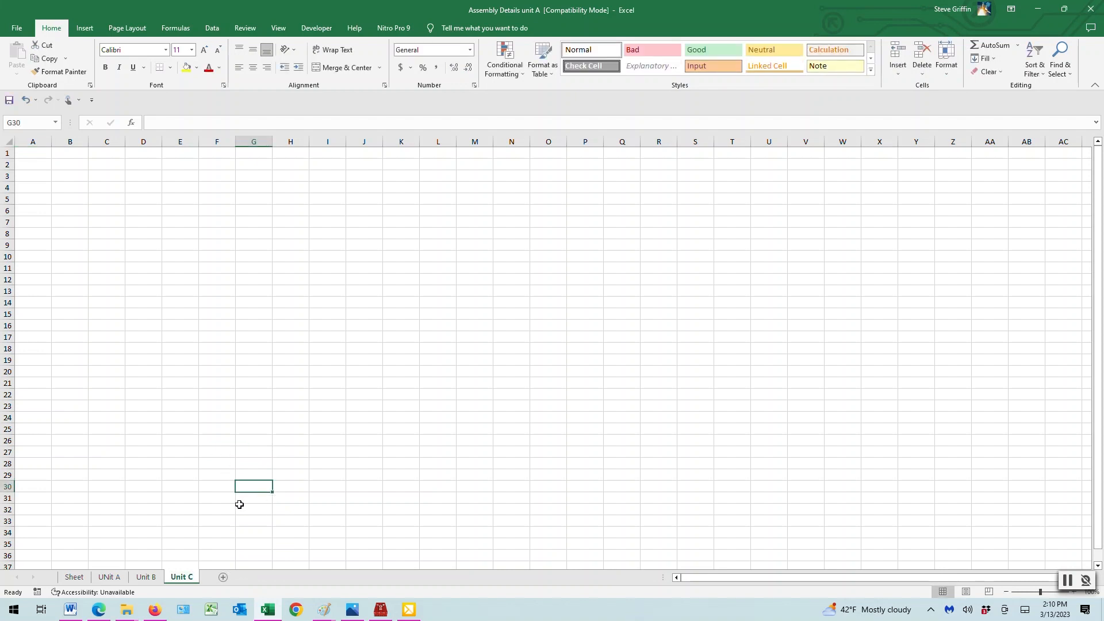
- On the UNit A sheet, autofit the item description column B and make the totals in C59 and D59 bold
{"action": "left_click", "coordinate": [112, 578]}
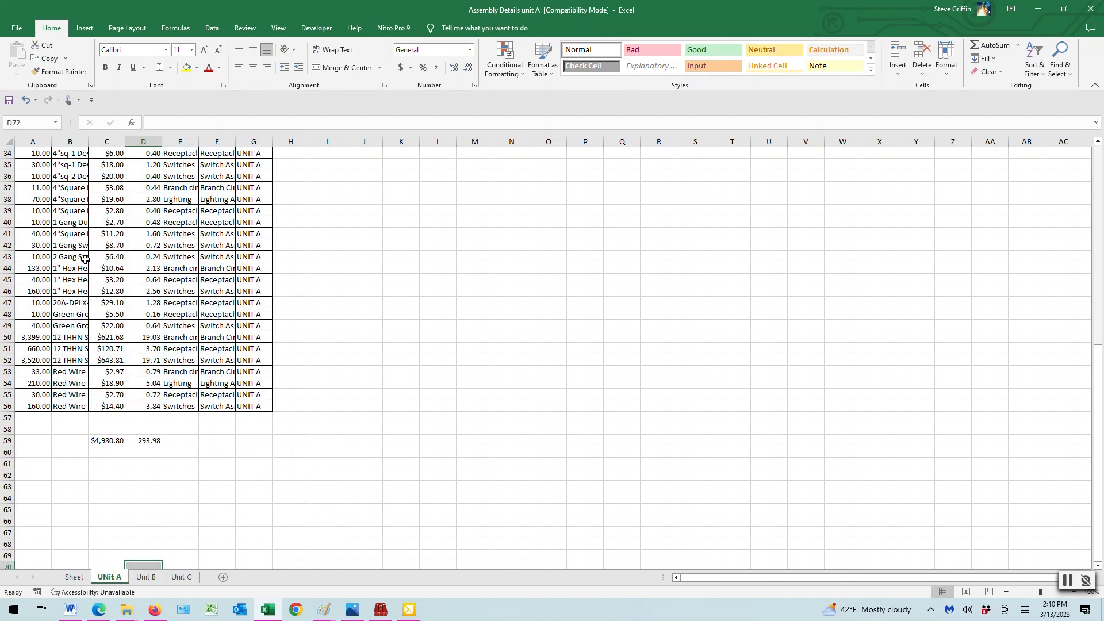
{"action": "double_click", "coordinate": [86, 141]}
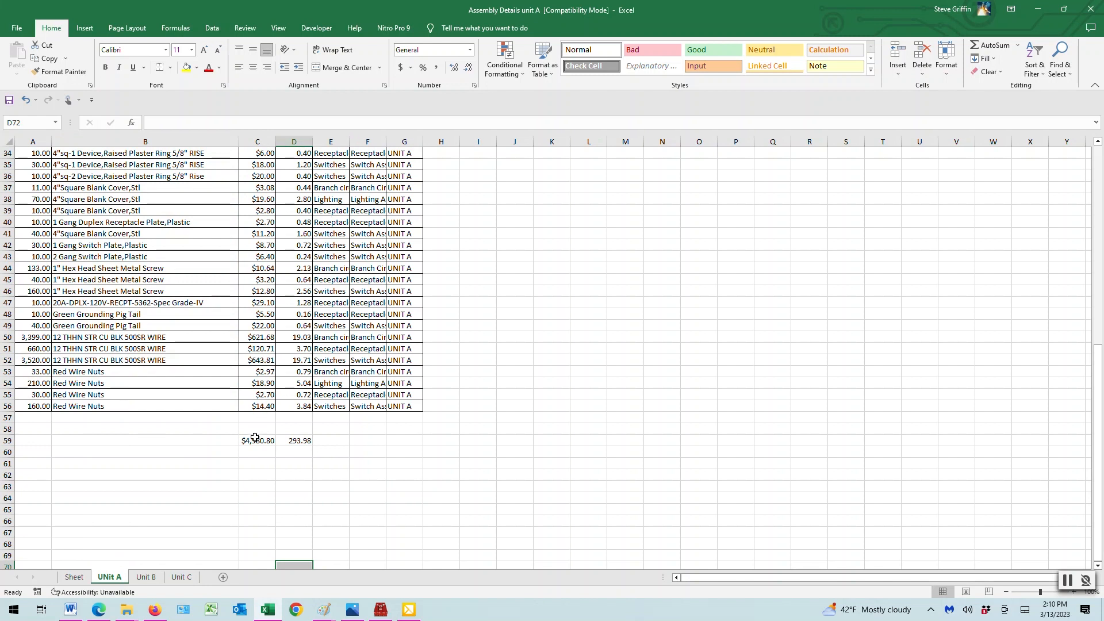
{"action": "left_click_drag", "start_coordinate": [259, 440], "coordinate": [296, 440]}
{"action": "left_click", "coordinate": [105, 67]}
{"action": "left_click", "coordinate": [558, 416]}
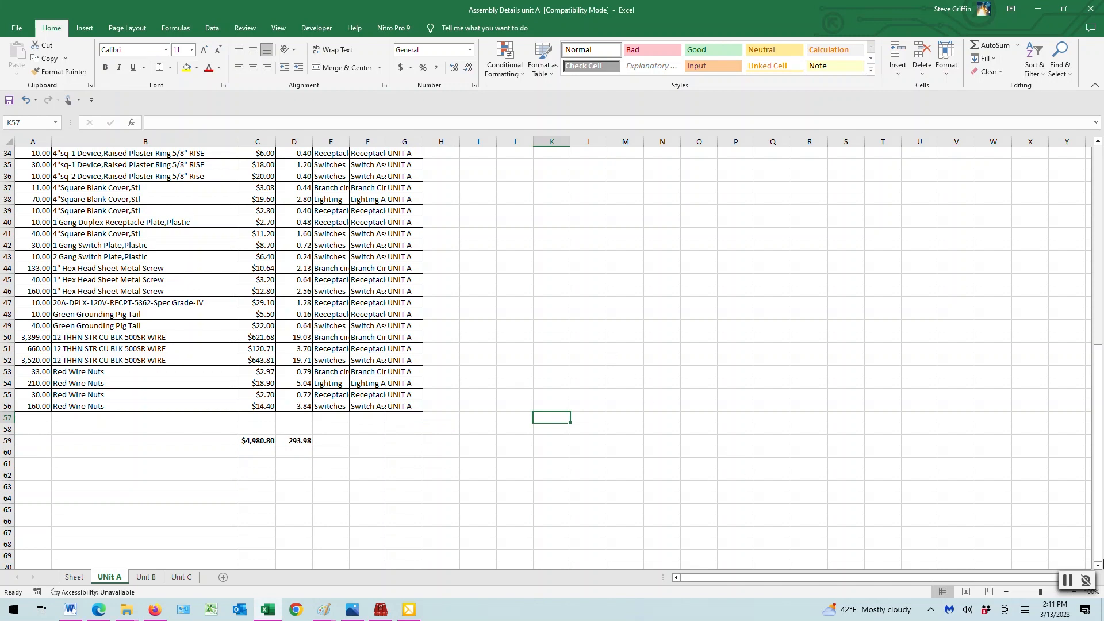
{"action": "left_click", "coordinate": [1067, 581]}
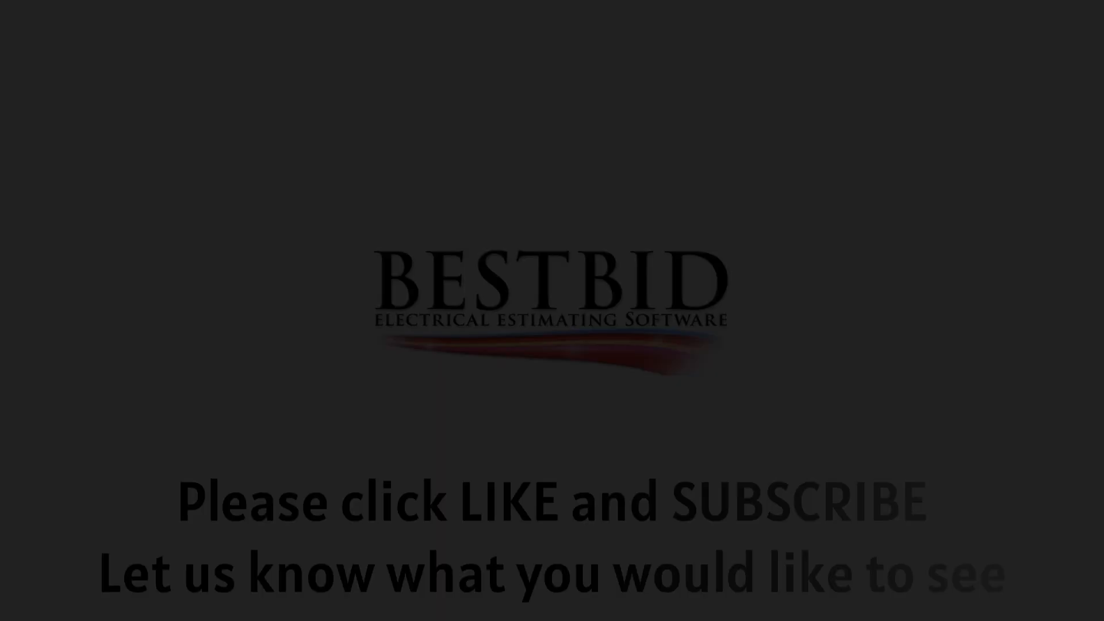